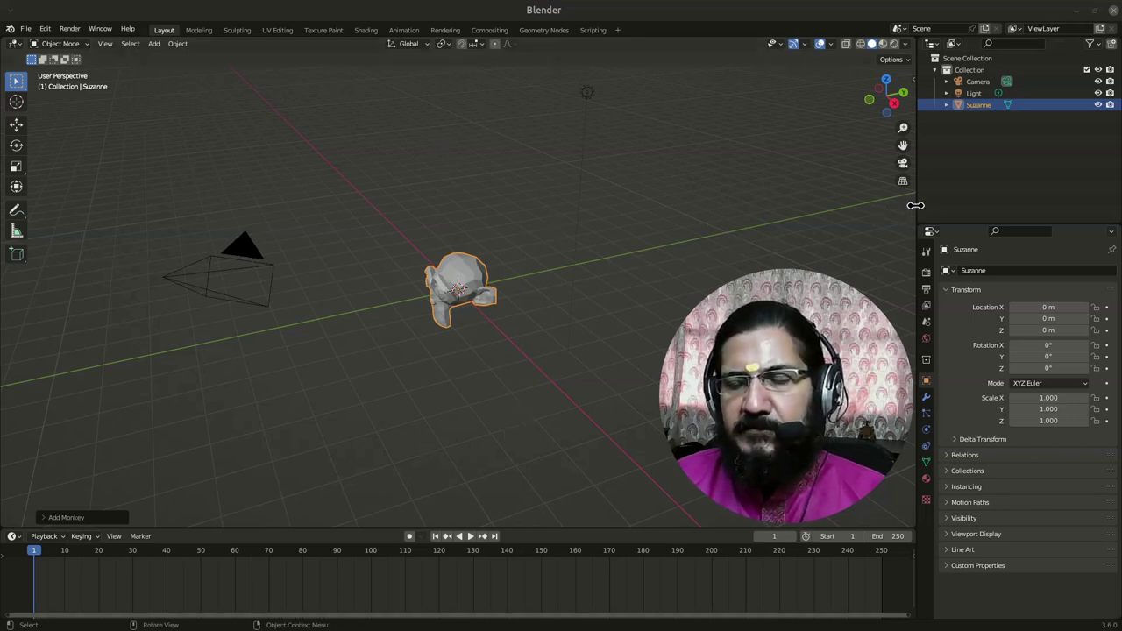
Widen the outliner and properties panels and enlarge the timeline to about half the window
left_click_drag(916, 206, 891, 210)
mouse_move(508, 530)
left_mouse_down()
mouse_move(501, 491)
mouse_move(510, 527)
left_mouse_up()
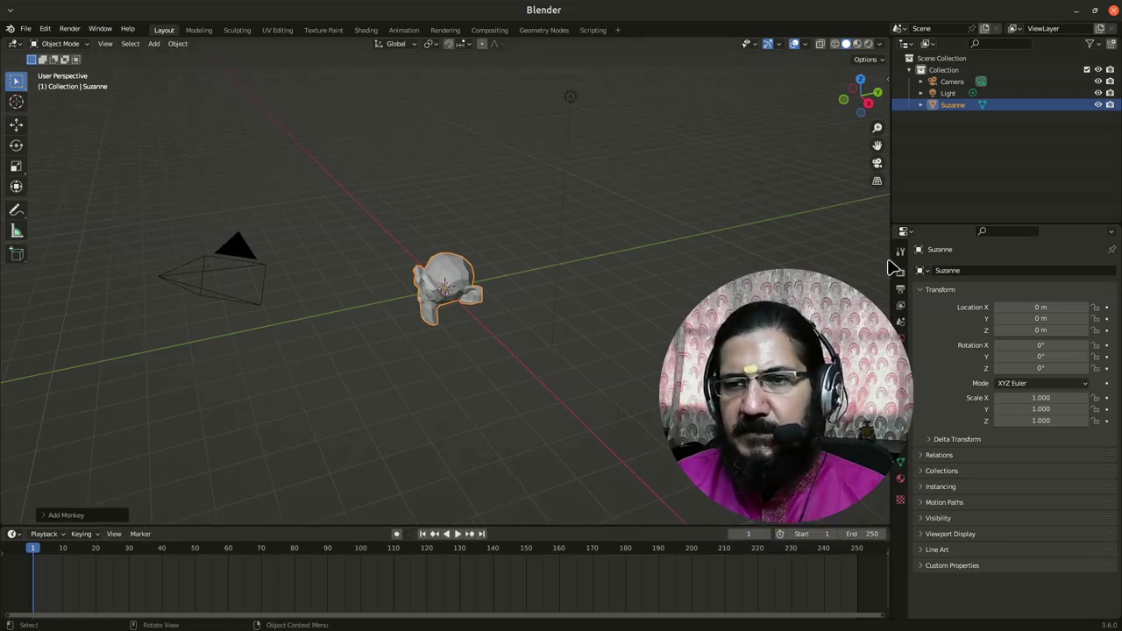
mouse_move(891, 258)
left_mouse_down()
mouse_move(872, 259)
mouse_move(885, 259)
left_mouse_up()
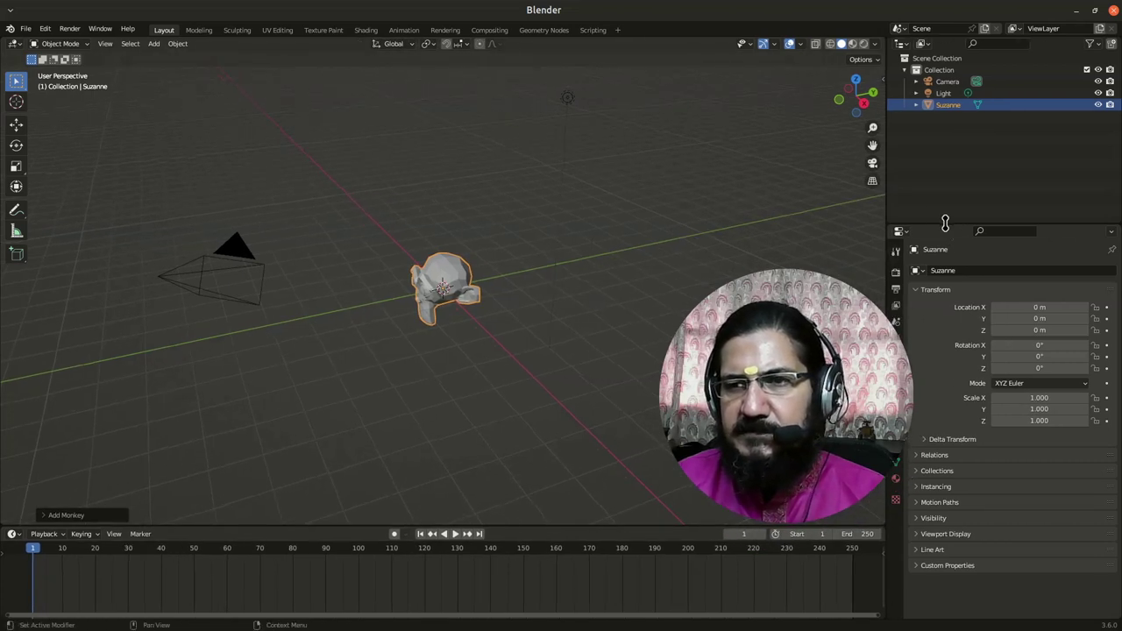
left_click_drag(951, 226, 950, 262)
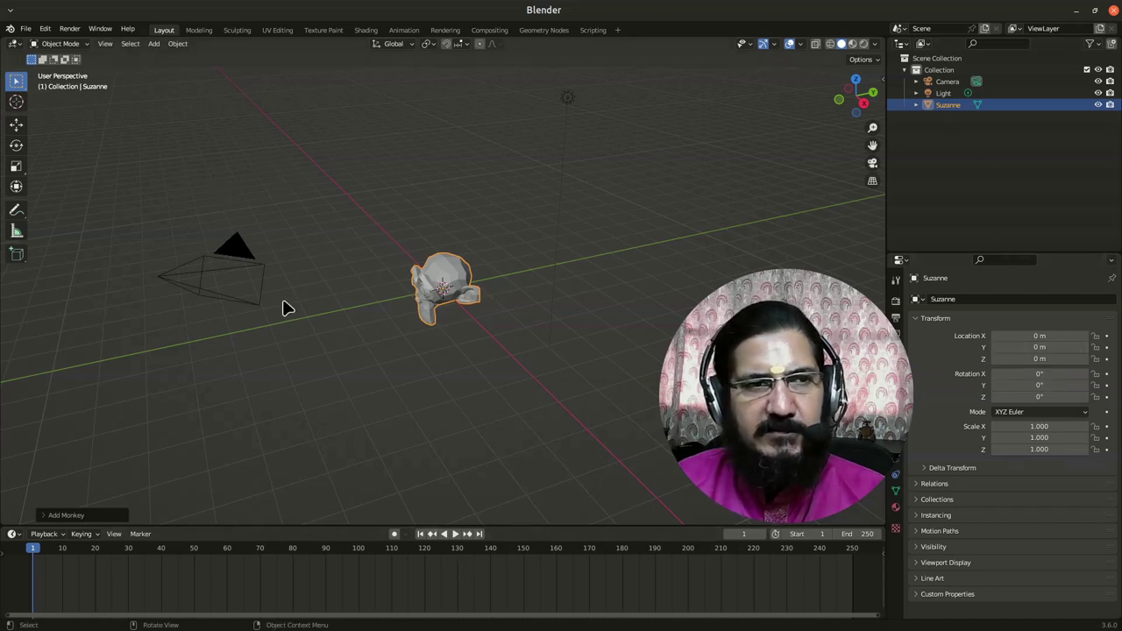
left_click_drag(249, 524, 246, 330)
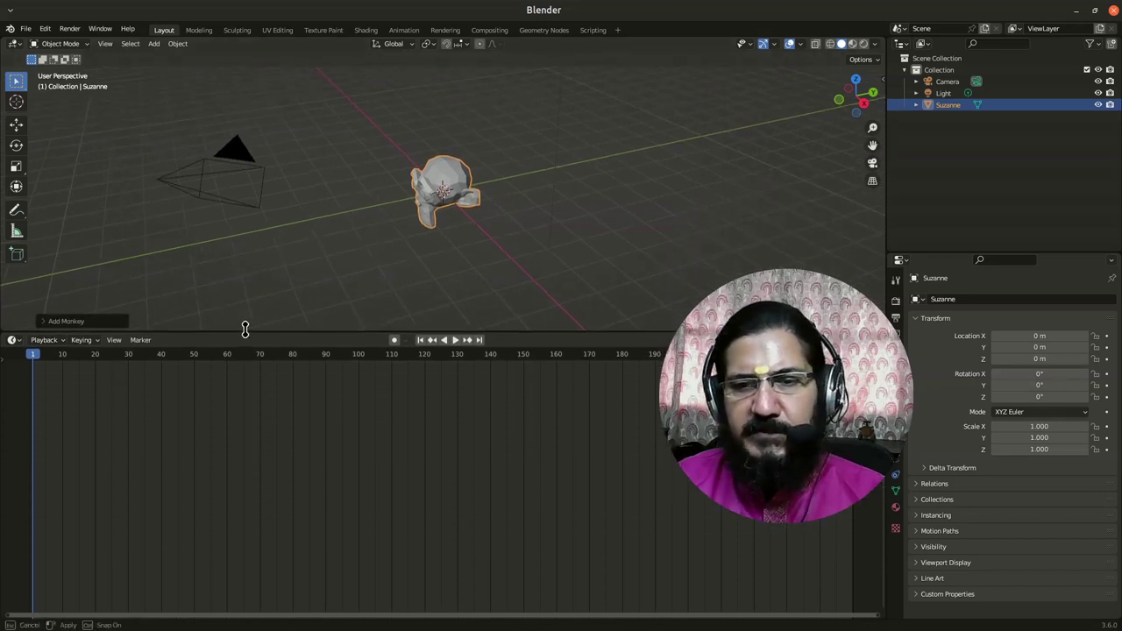
Turn the timeline area into a second 3D viewport and orbit it toward Suzanne's front
left_click(14, 44)
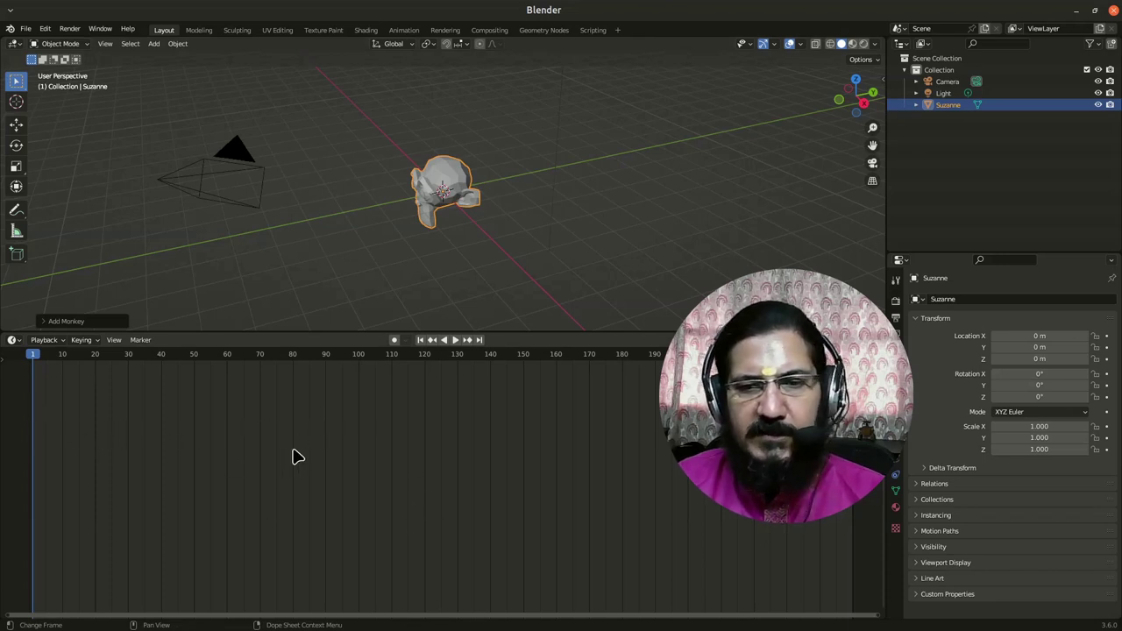
left_click(13, 340)
left_click(44, 372)
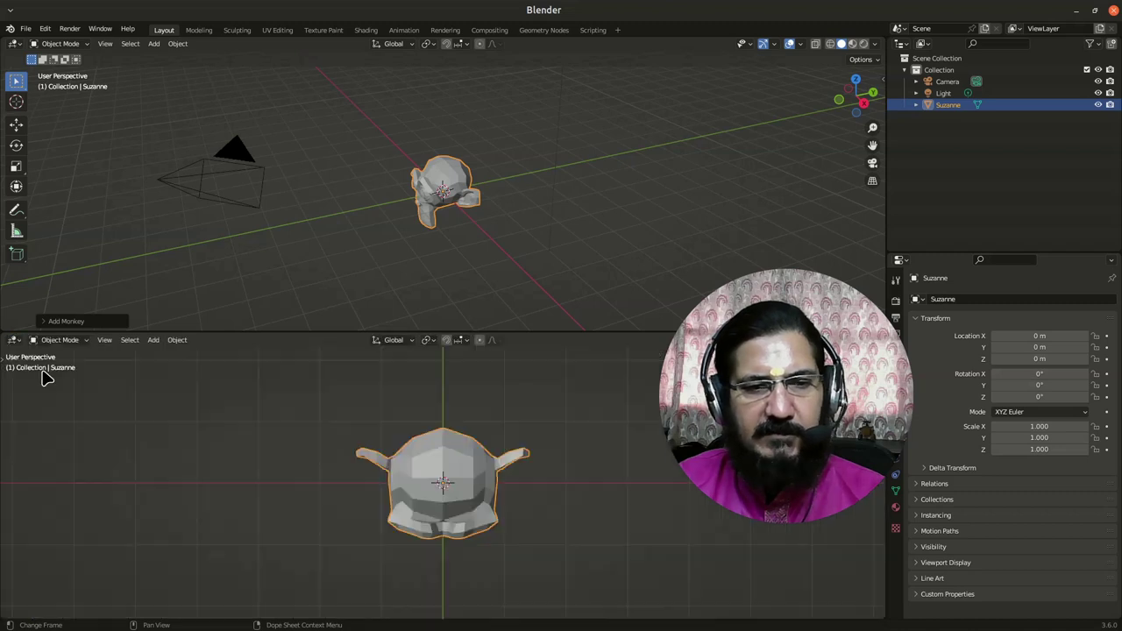
middle_click_drag(540, 570, 515, 493)
scroll(528, 226, "up", 1)
scroll(529, 226, "down", 1)
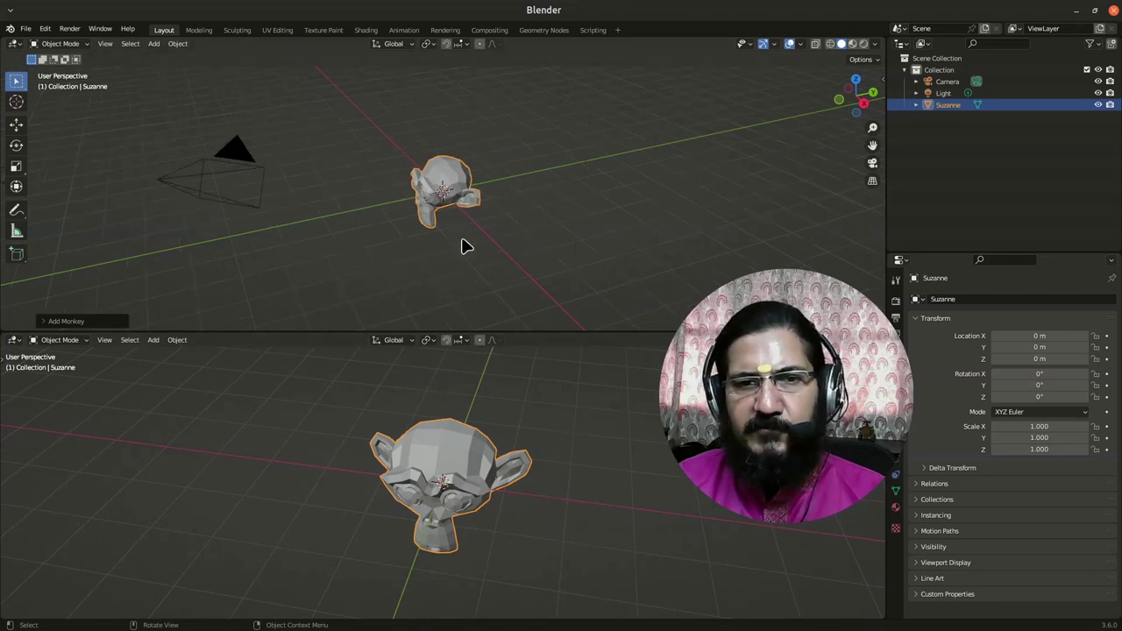
scroll(522, 252, "up", 1)
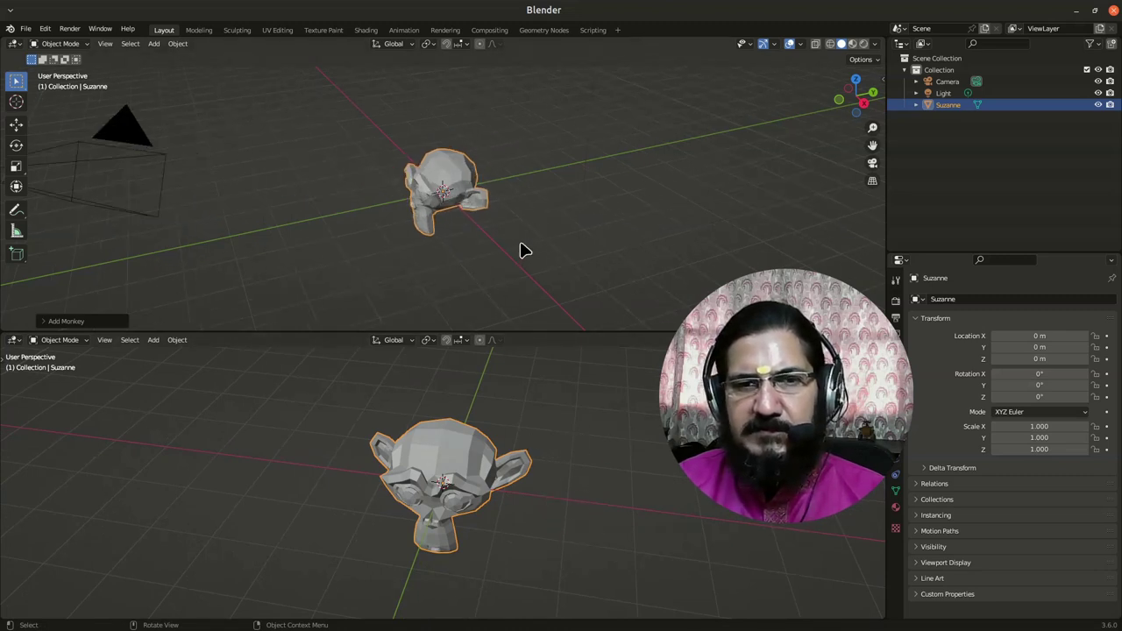
Start moving Suzanne with G, cancel so she stays at the origin, and deselect her
left_click(427, 188)
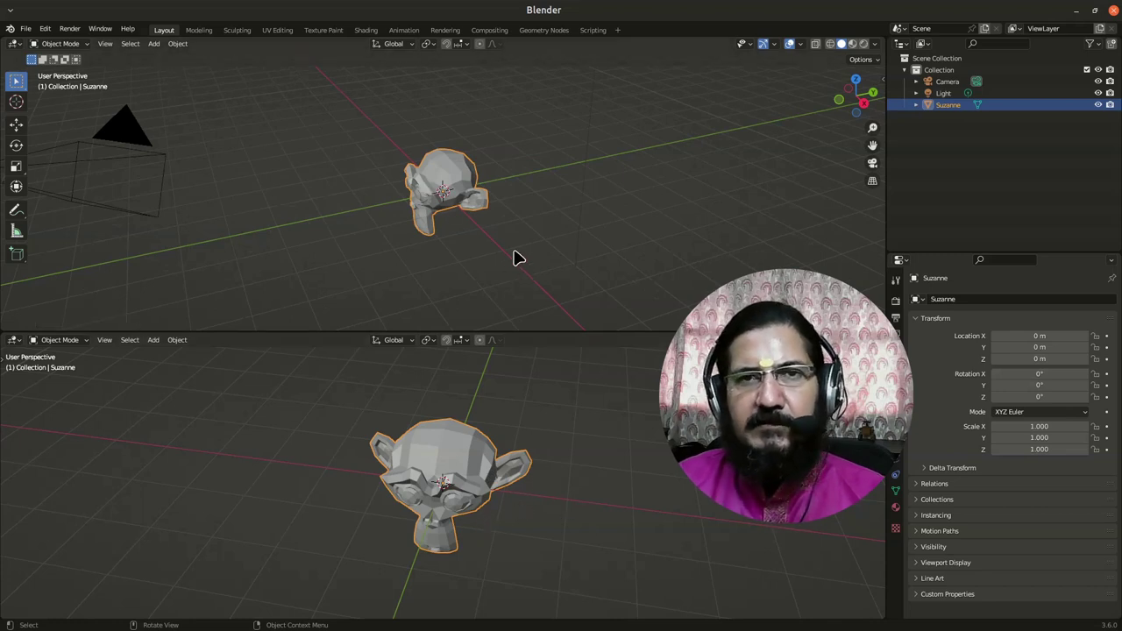
key("g")
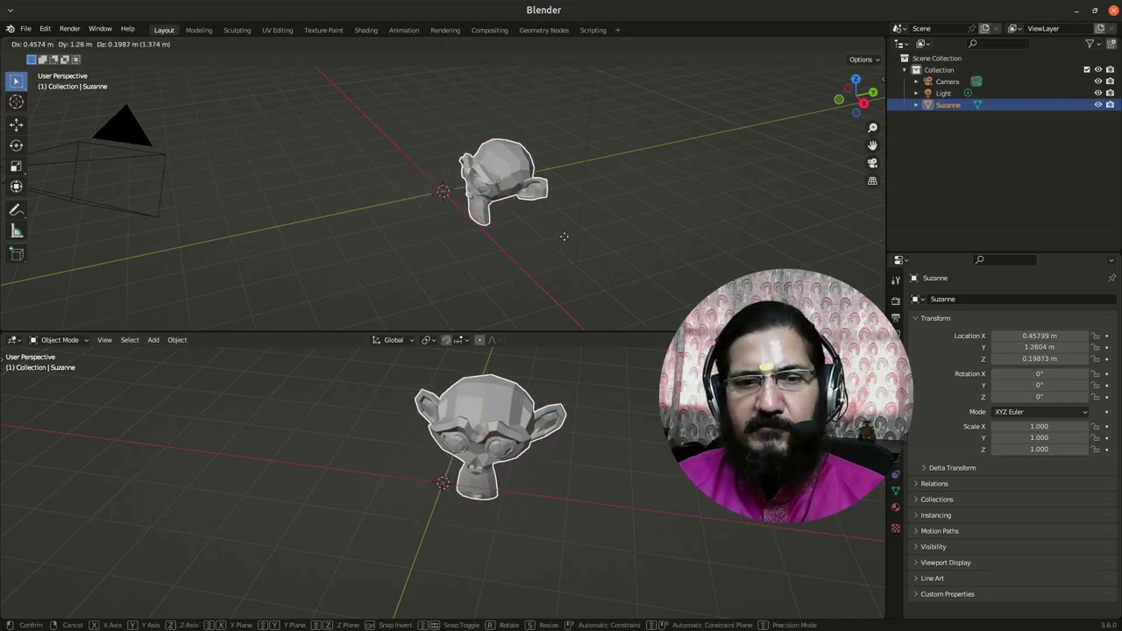
right_click(512, 266)
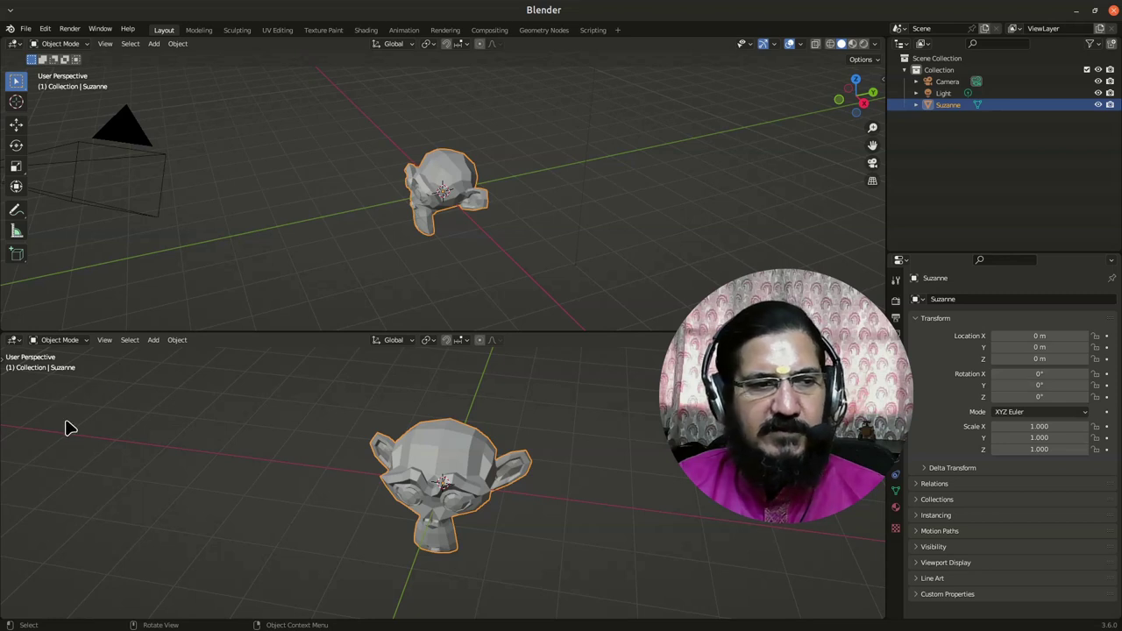
left_click(76, 345)
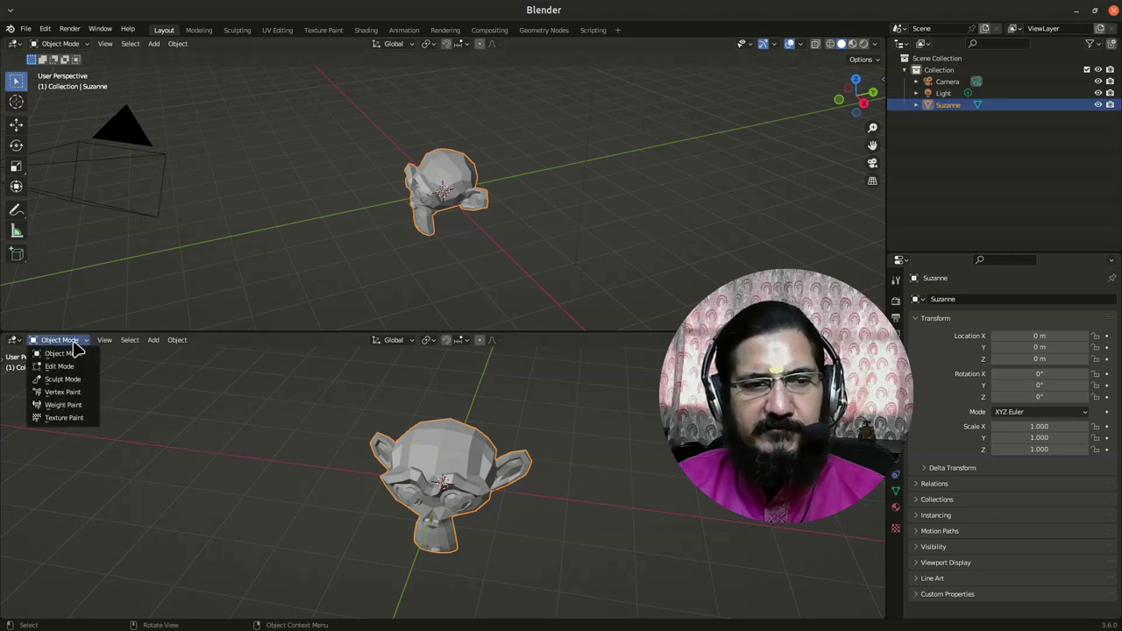
left_click(58, 326)
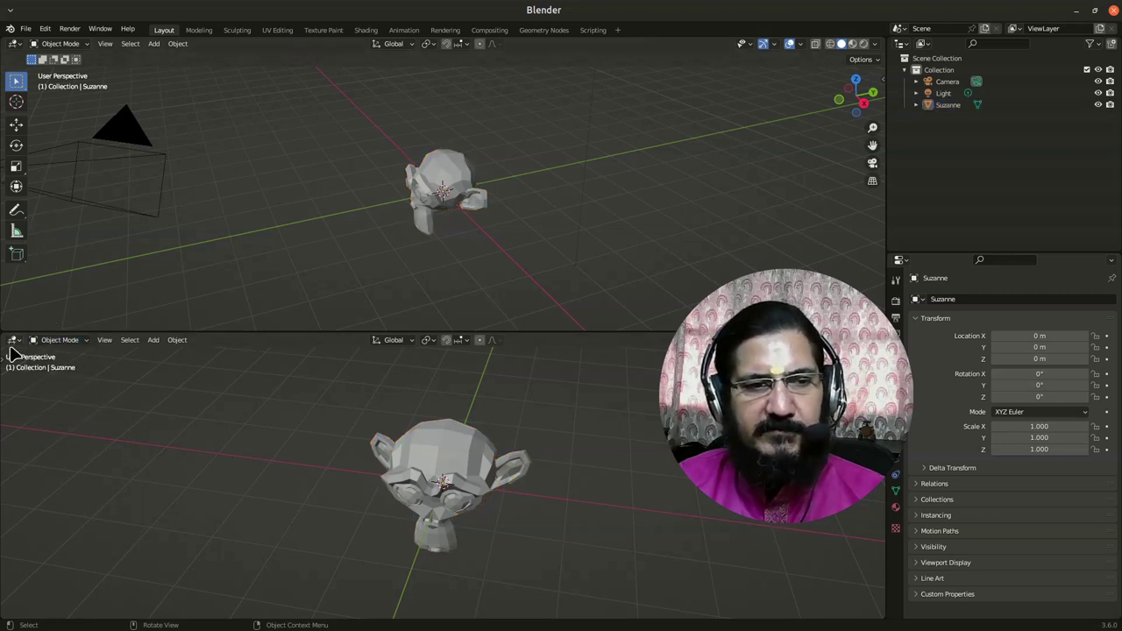
Browse the lower viewport's Editor Type list, closing it twice before reopening it
left_click(14, 340)
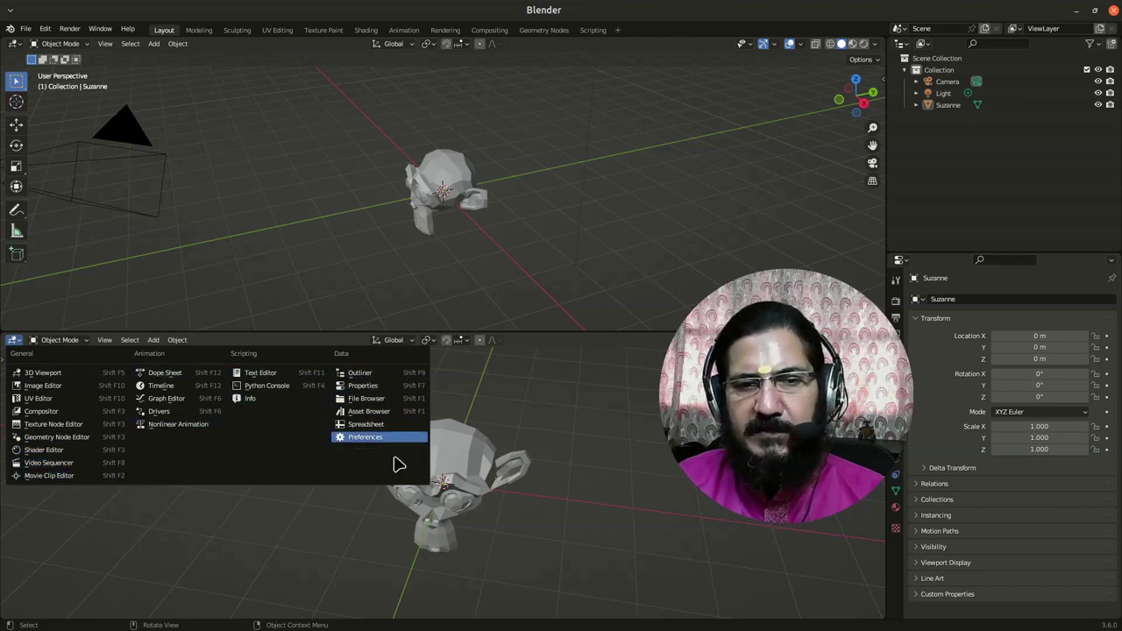
left_click(439, 515)
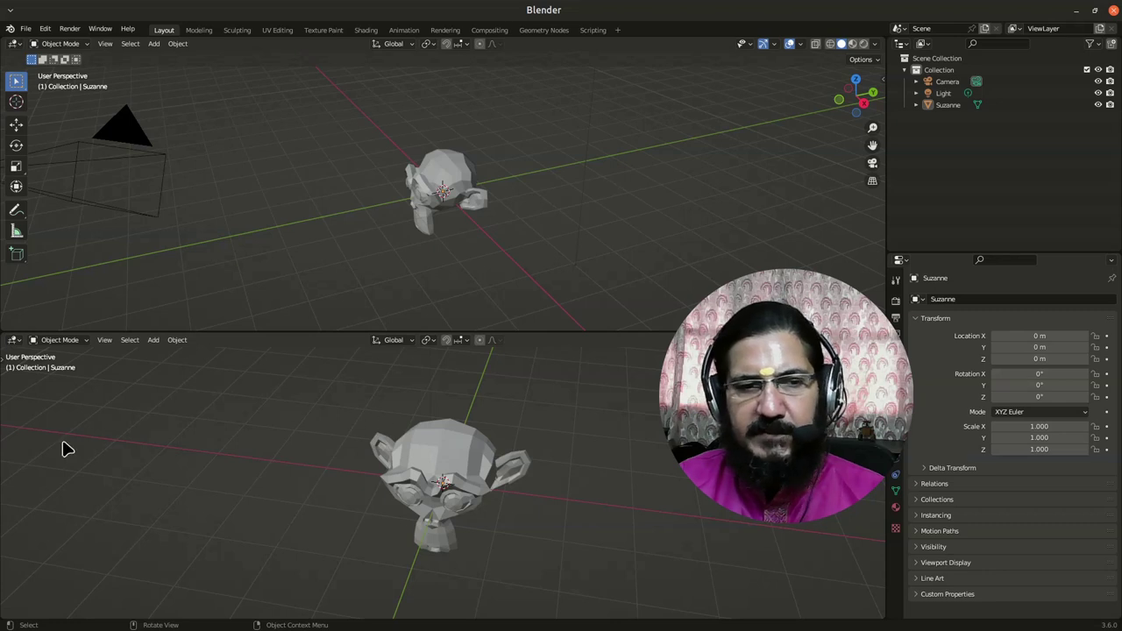
left_click(15, 342)
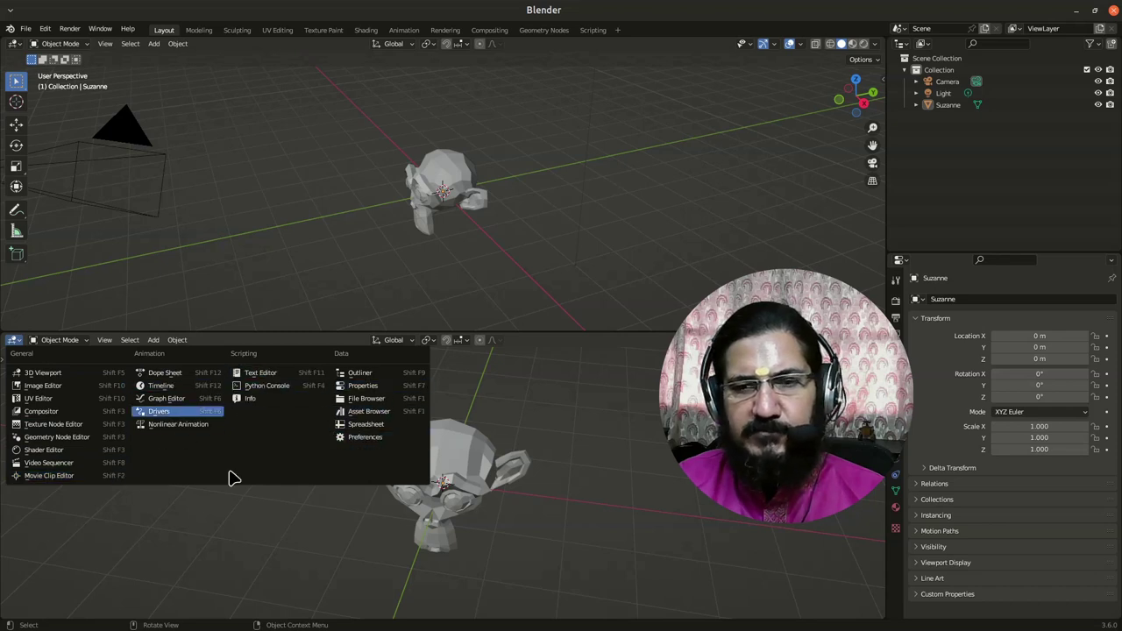
key("Escape")
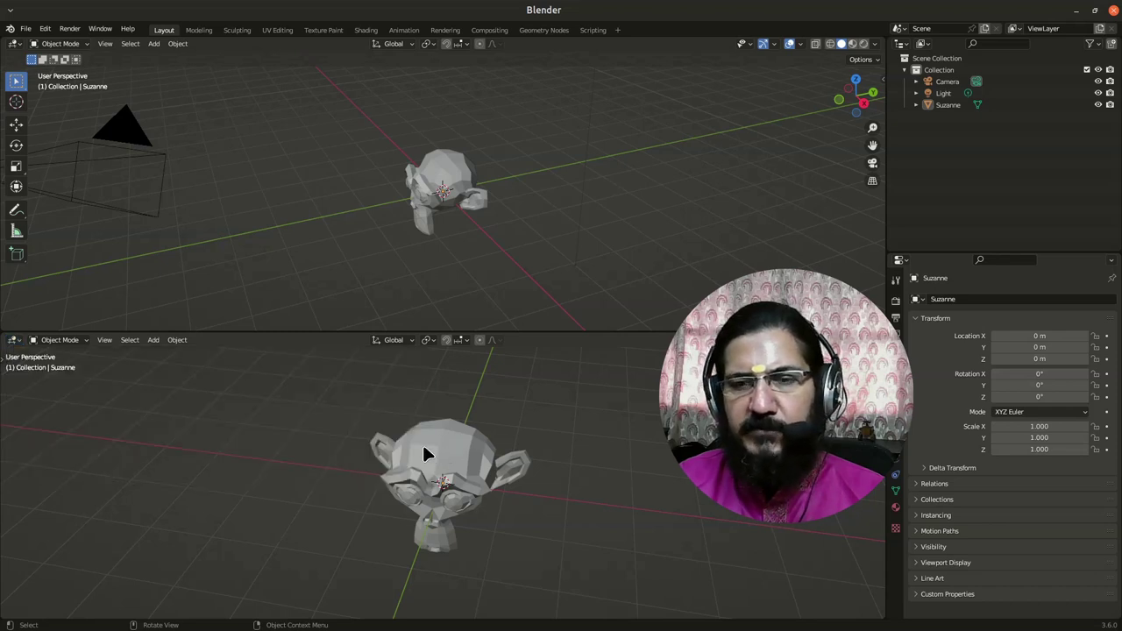
left_click(14, 340)
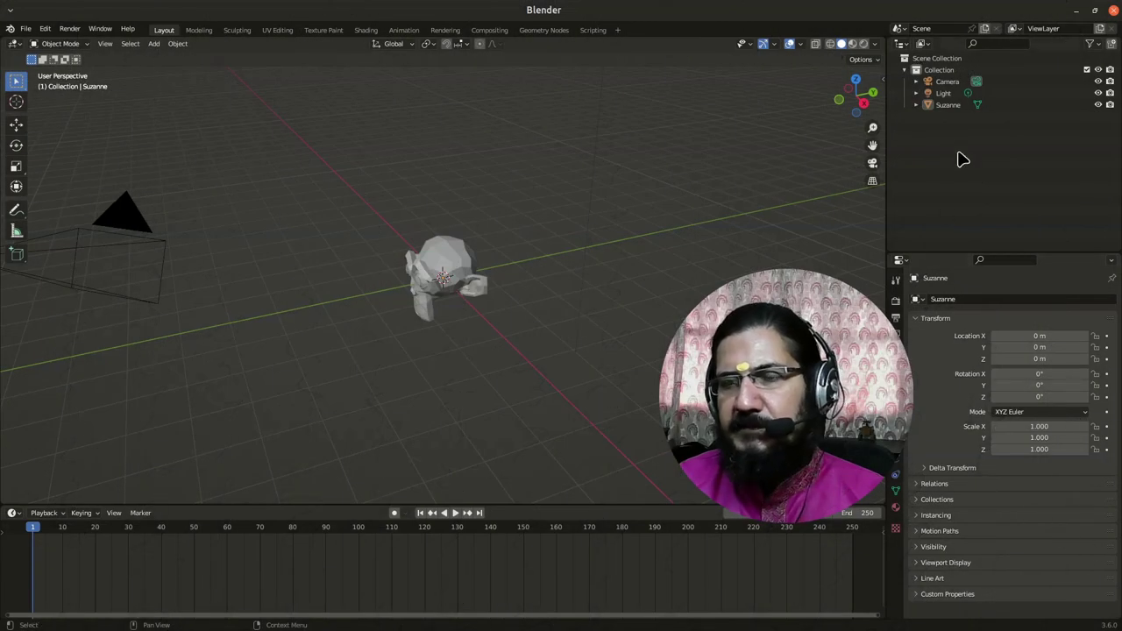
left_click(901, 44)
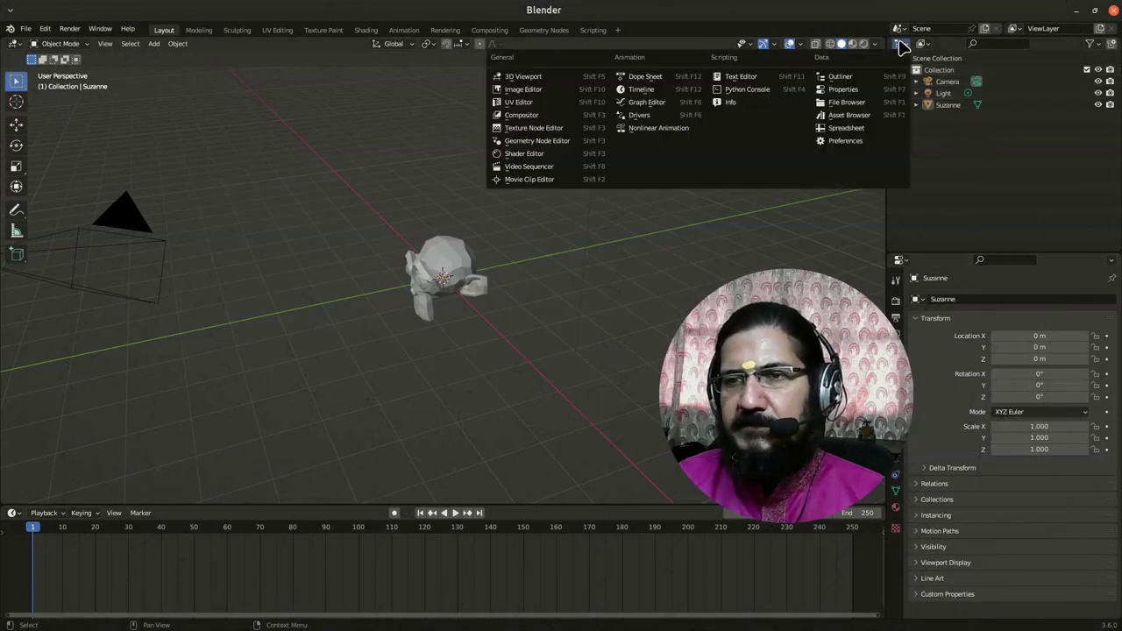
left_click(877, 102)
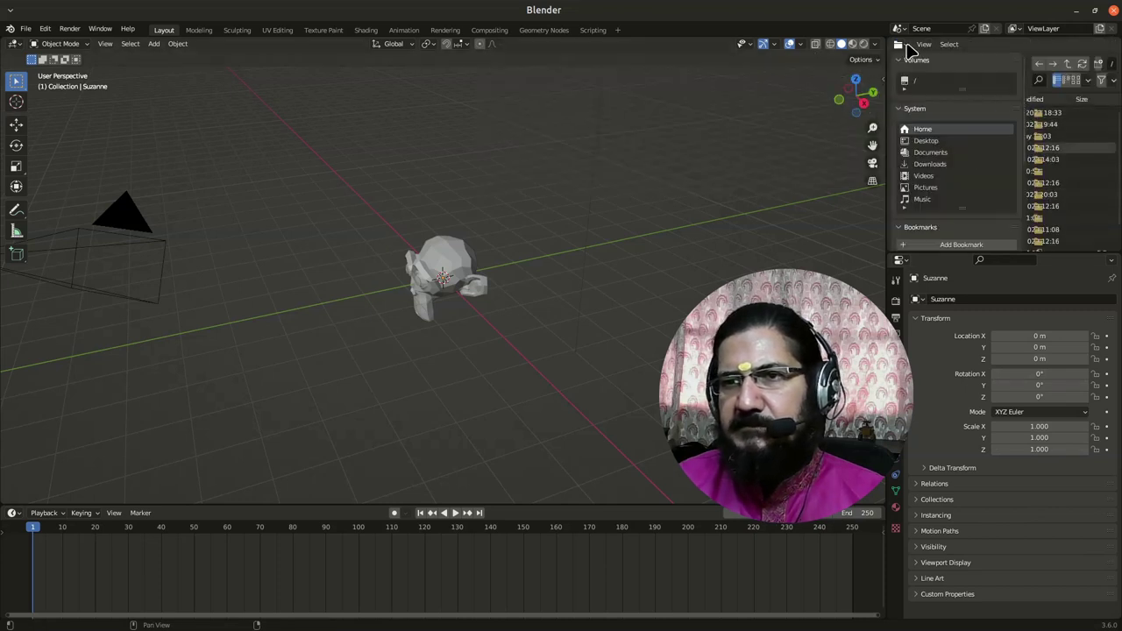
left_click(901, 44)
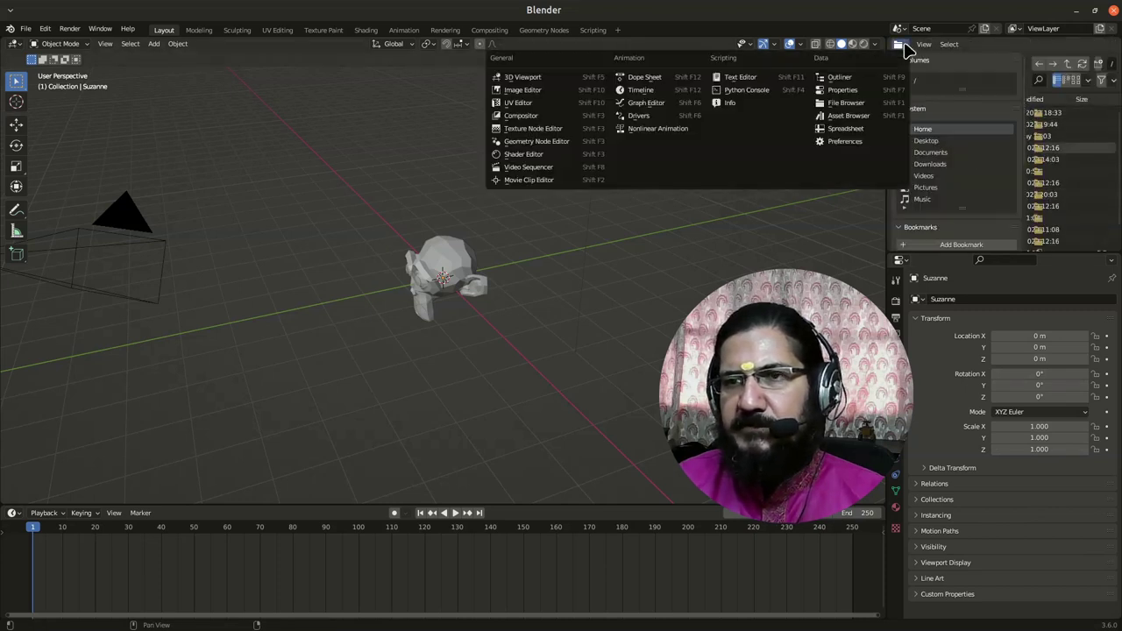
left_click(886, 85)
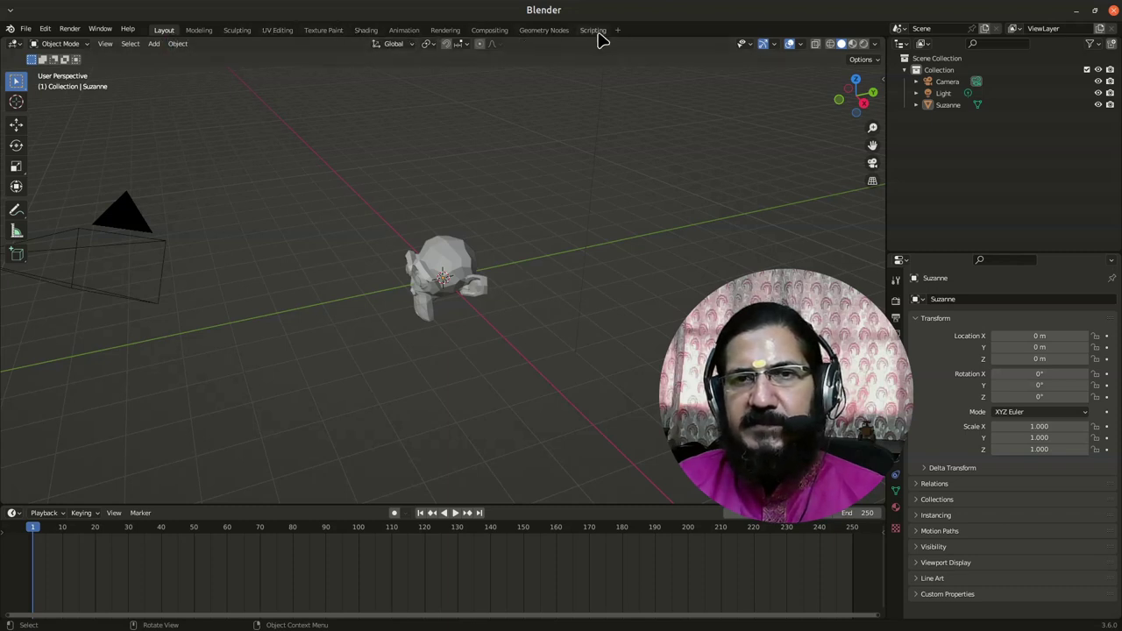
Visit the Modeling and Sculpting workspaces, return to Layout, and make the timeline slightly taller
left_click(201, 31)
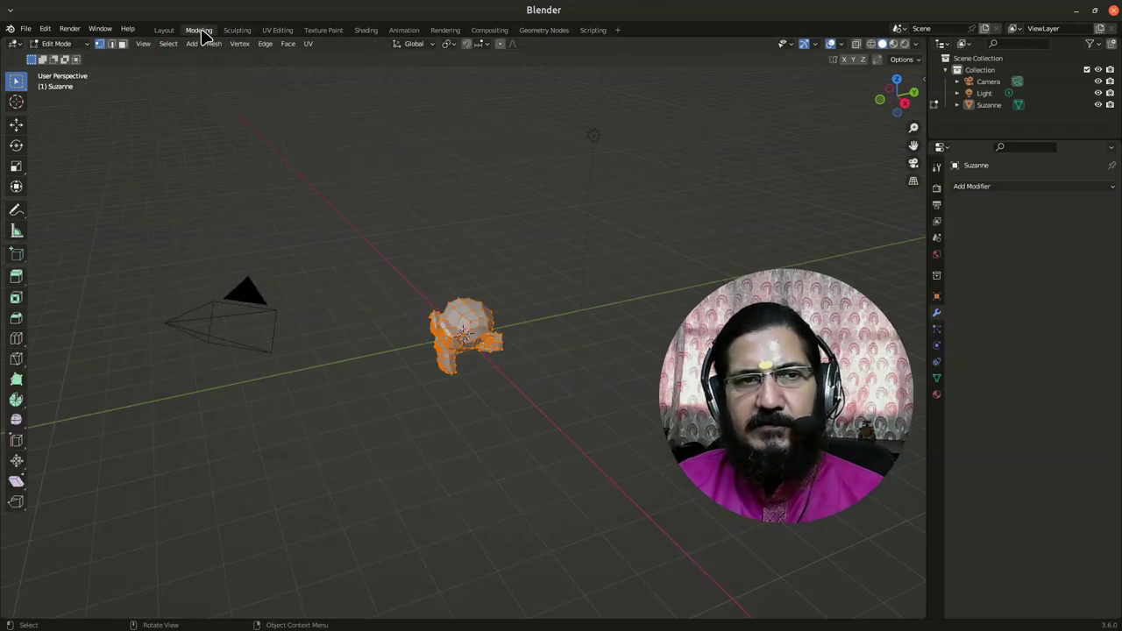
left_click(237, 31)
left_click(163, 31)
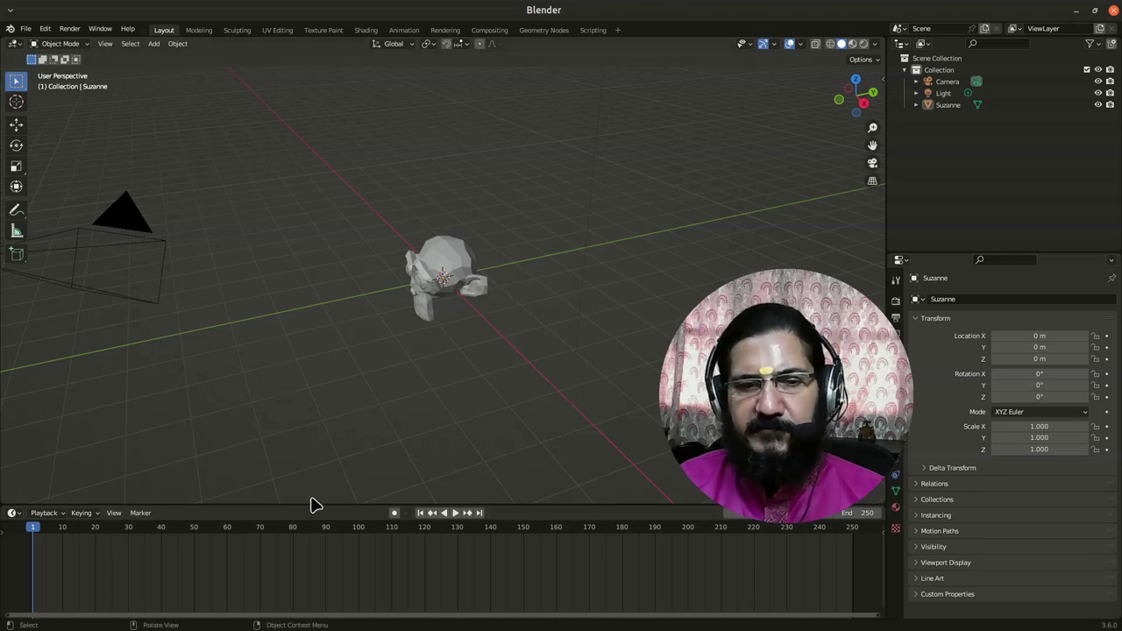
mouse_move(314, 504)
left_mouse_down()
mouse_move(313, 471)
mouse_move(315, 494)
left_mouse_up()
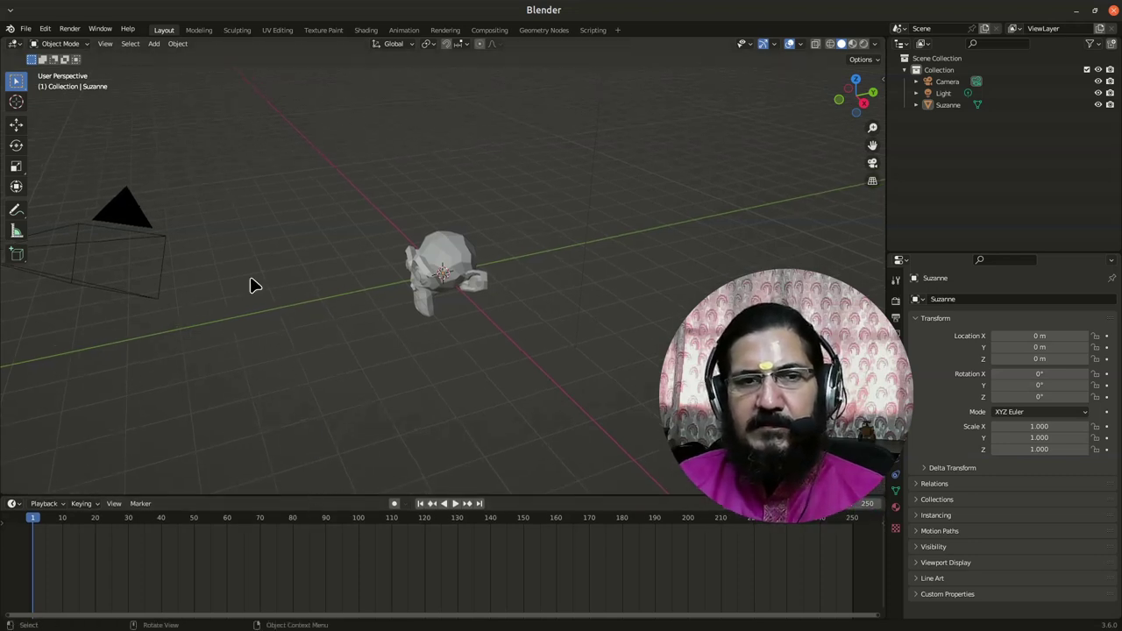
Split the main 3D view vertically down the middle into two side-by-side viewports
right_click(296, 495)
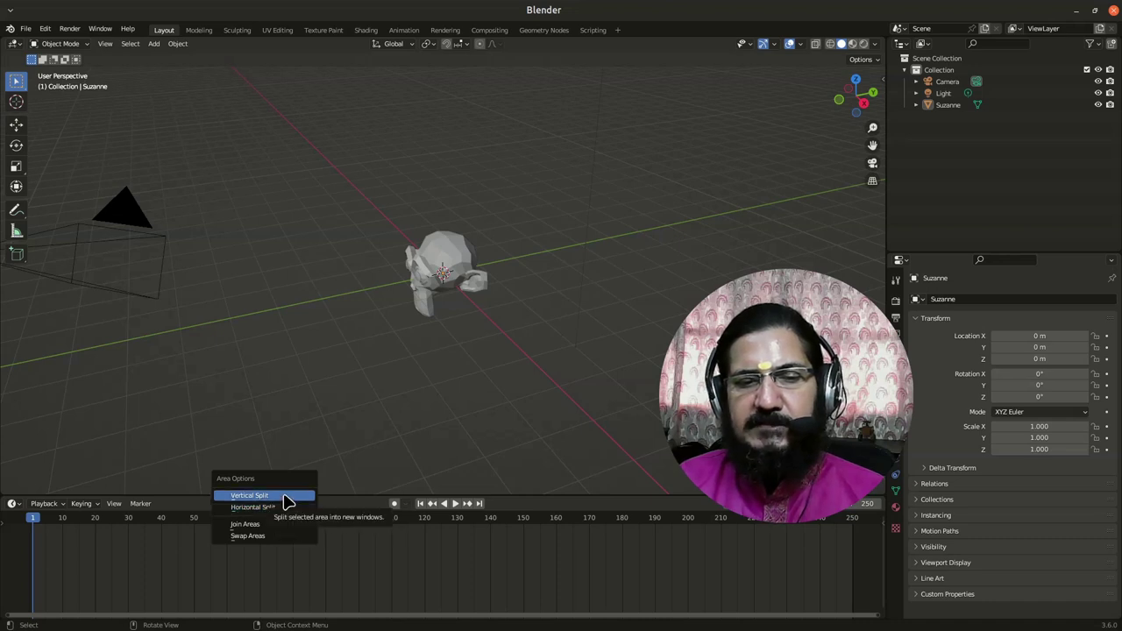
left_click(263, 496)
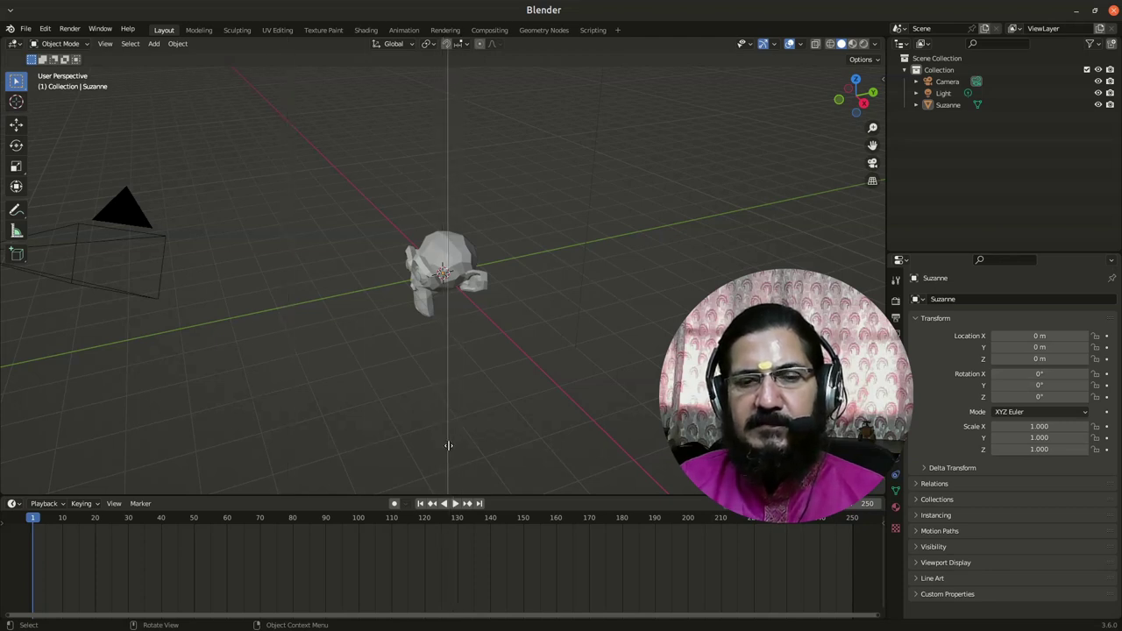
left_click(448, 445)
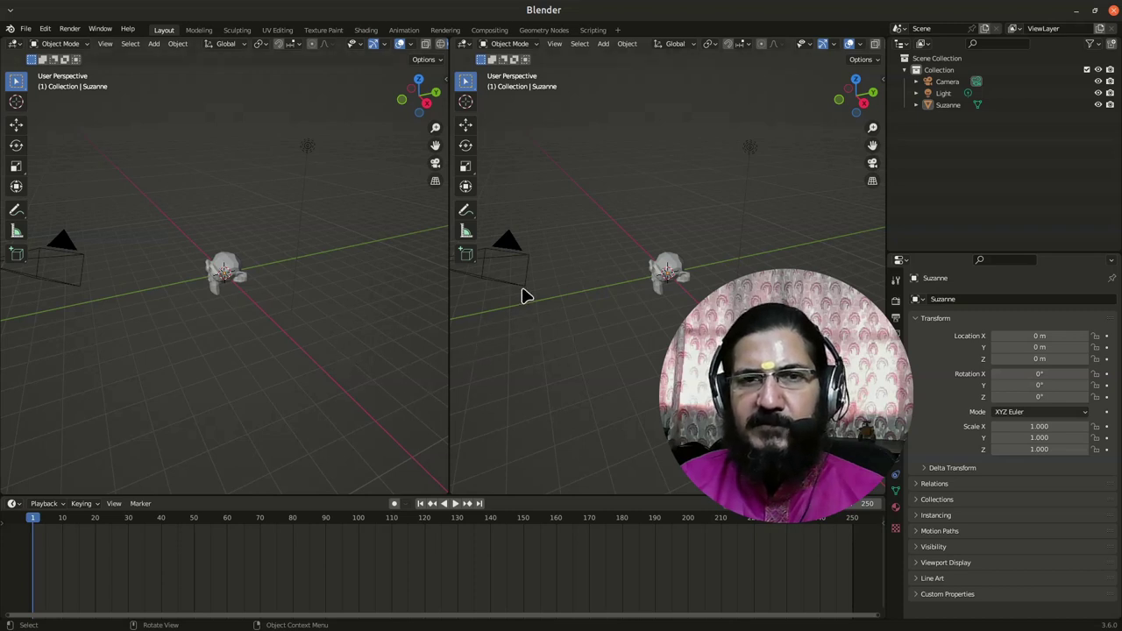
Turn the right-hand viewport into a Python Console
mouse_move(616, 266)
middle_mouse_down()
mouse_move(574, 243)
mouse_move(606, 257)
middle_mouse_up()
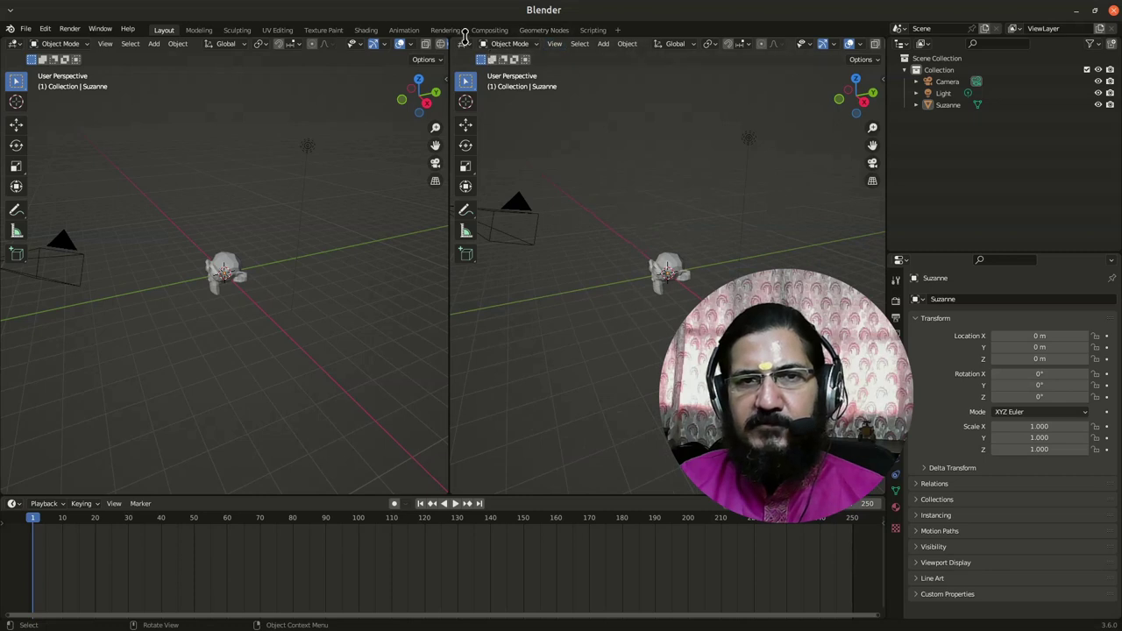
left_click(463, 42)
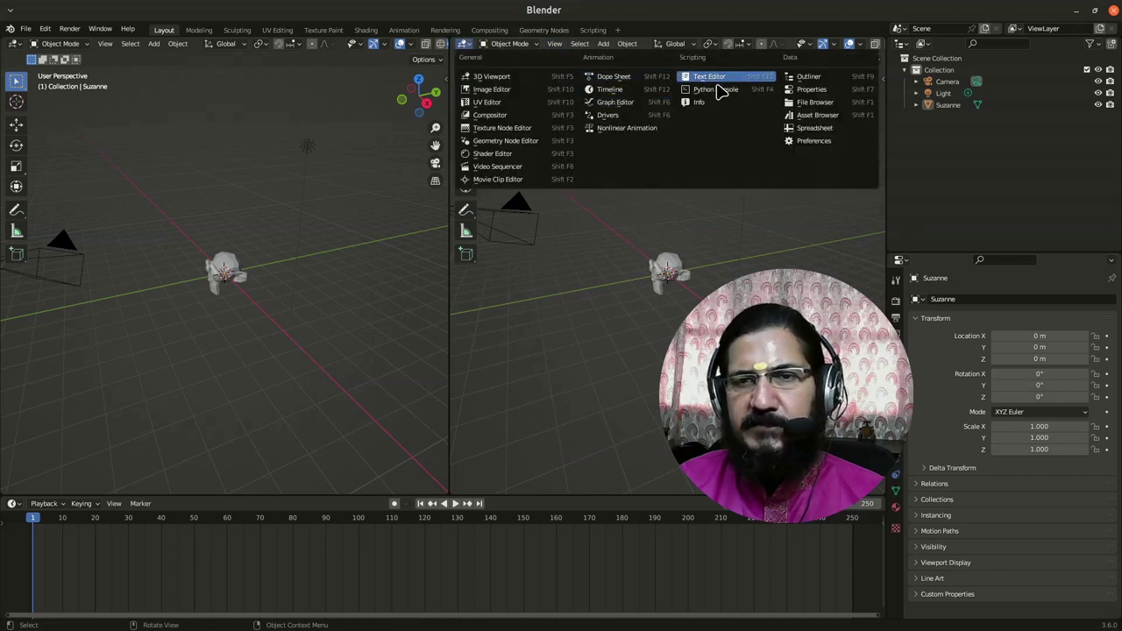
left_click(712, 88)
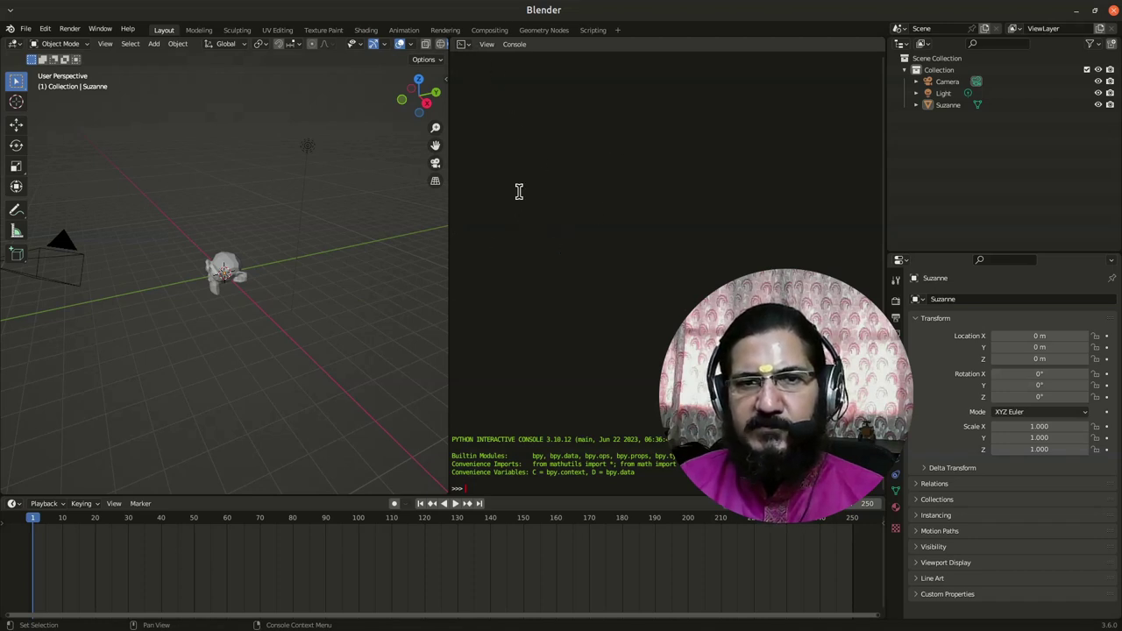
Begin a Horizontal Split of the console from the area border's context menu
right_click(450, 270)
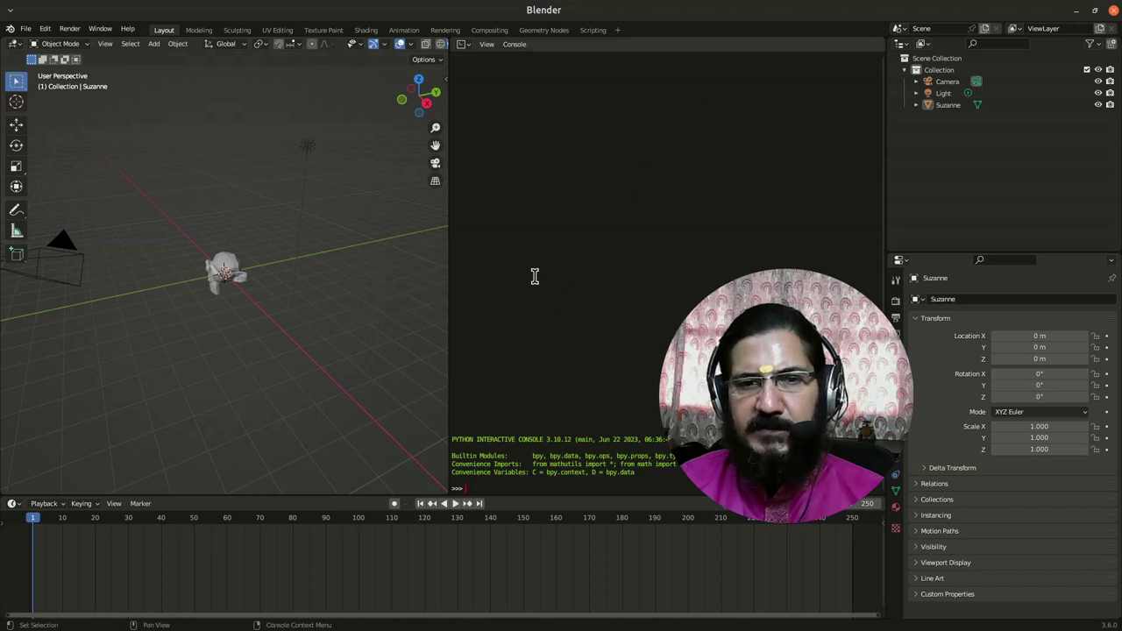
right_click(450, 252)
left_click(455, 263)
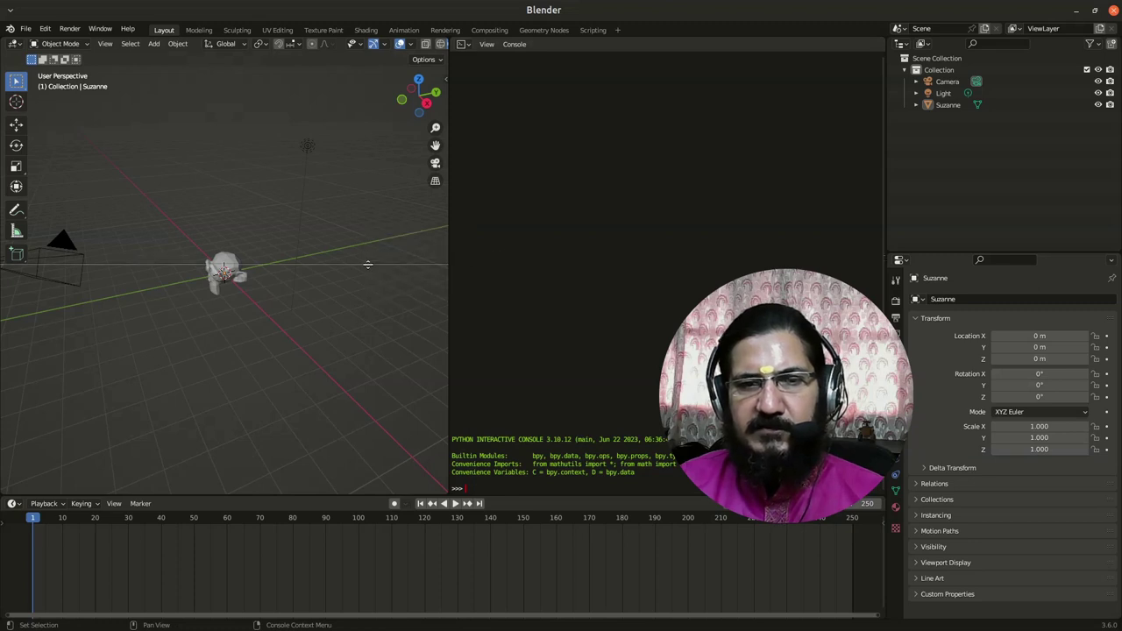
Split the console into stacked areas and make the top one a File Browser
left_click(565, 258)
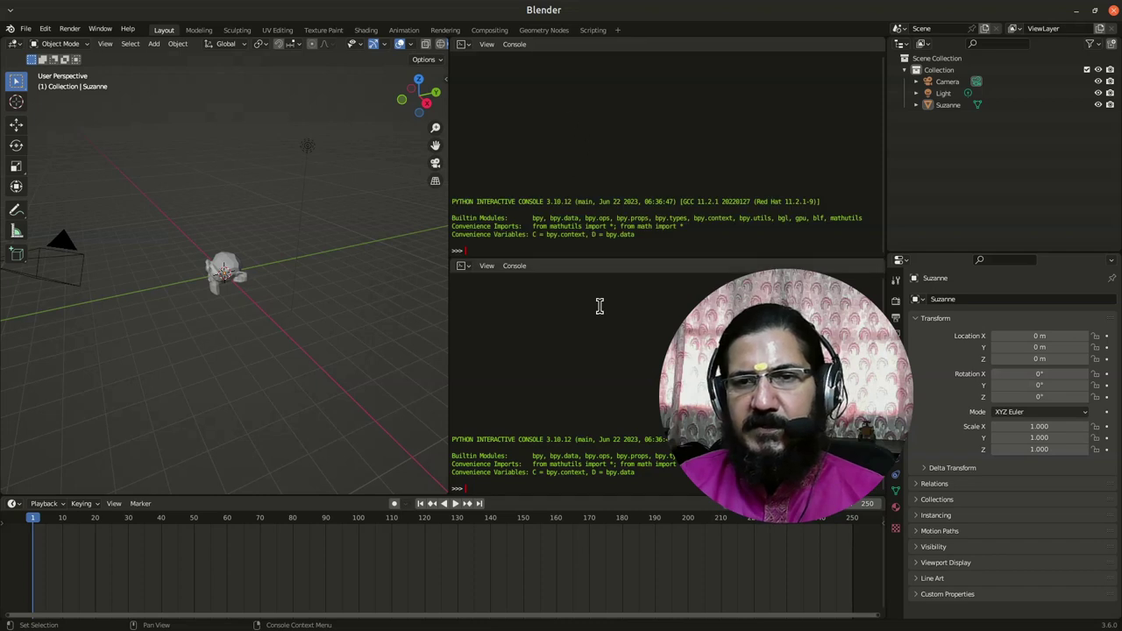
left_click(463, 44)
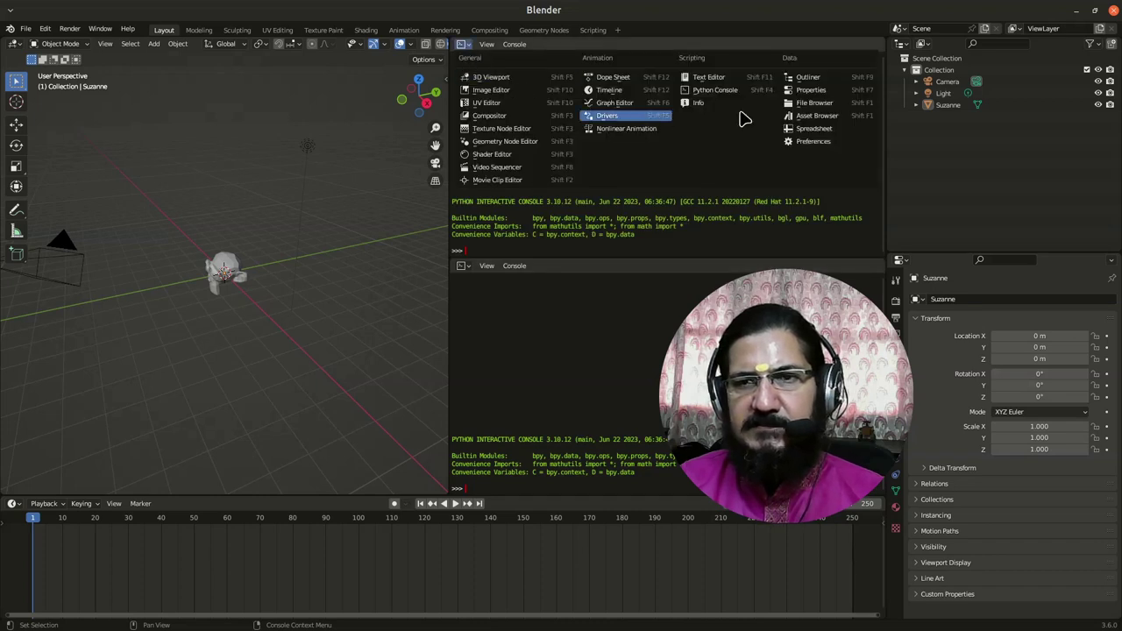
left_click(815, 103)
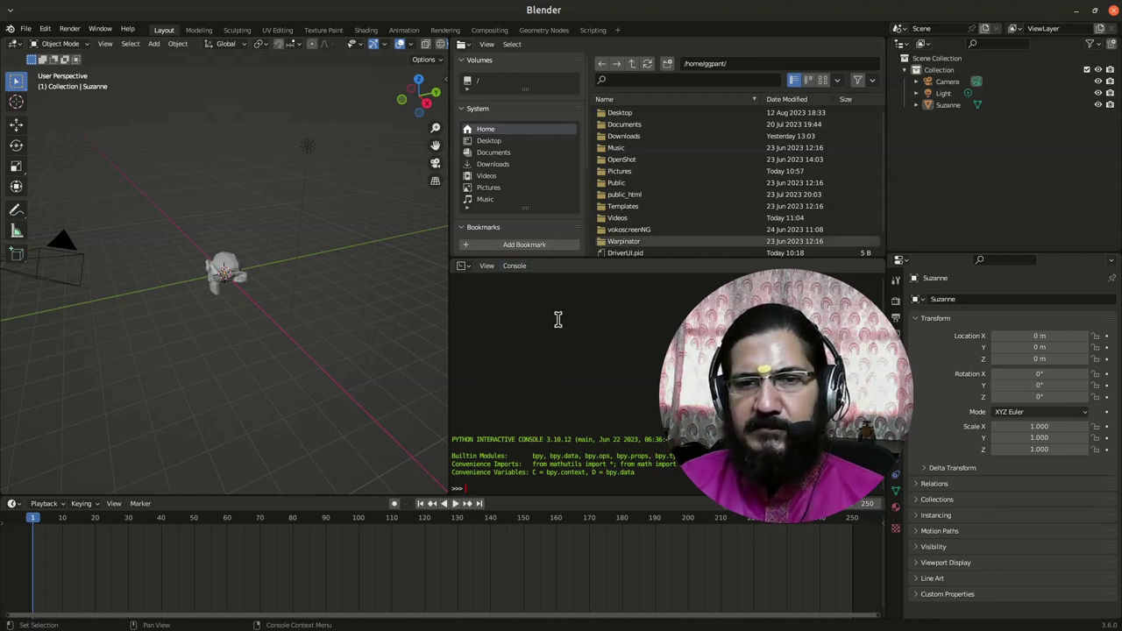
Swap the file browser and Python console so the console sits on top
right_click(667, 256)
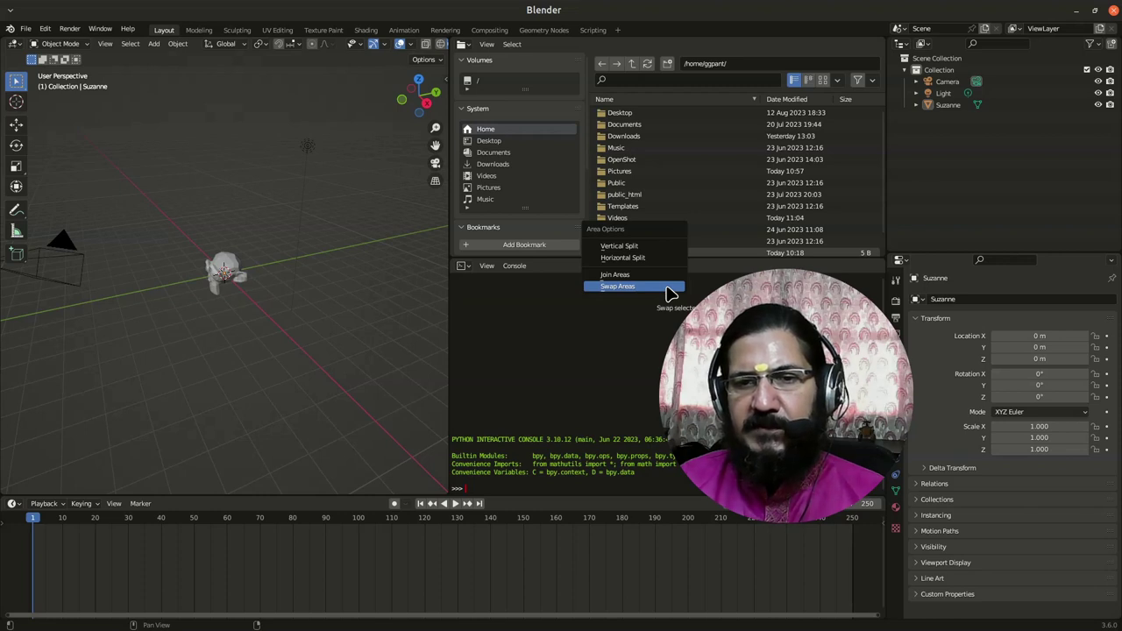
left_click(664, 287)
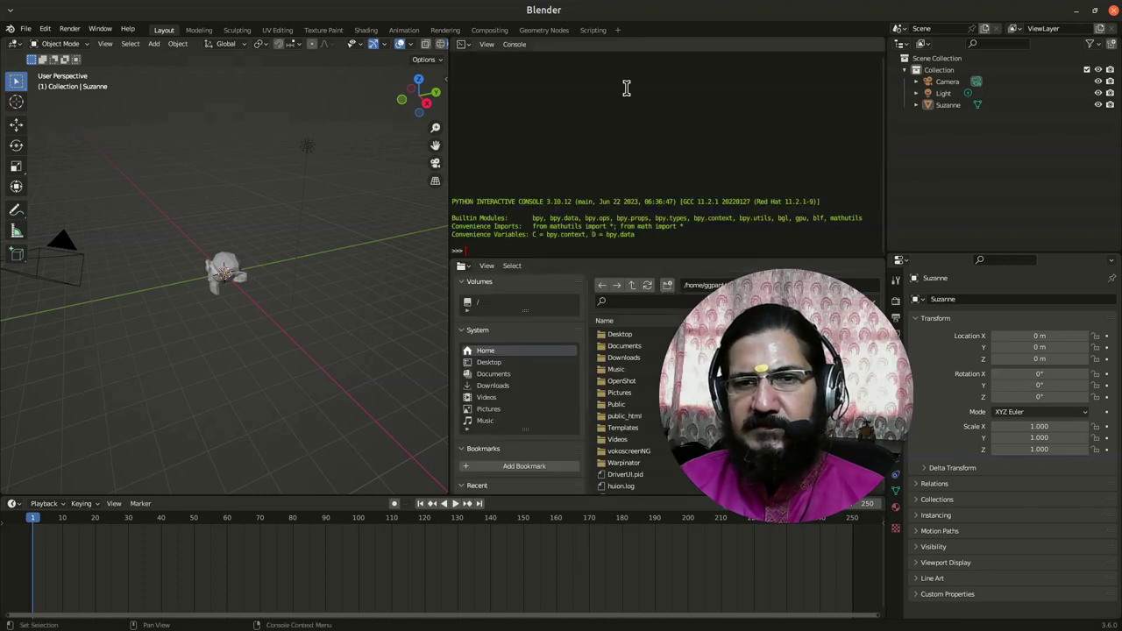
Join the file browser into the Python console above it
right_click(589, 265)
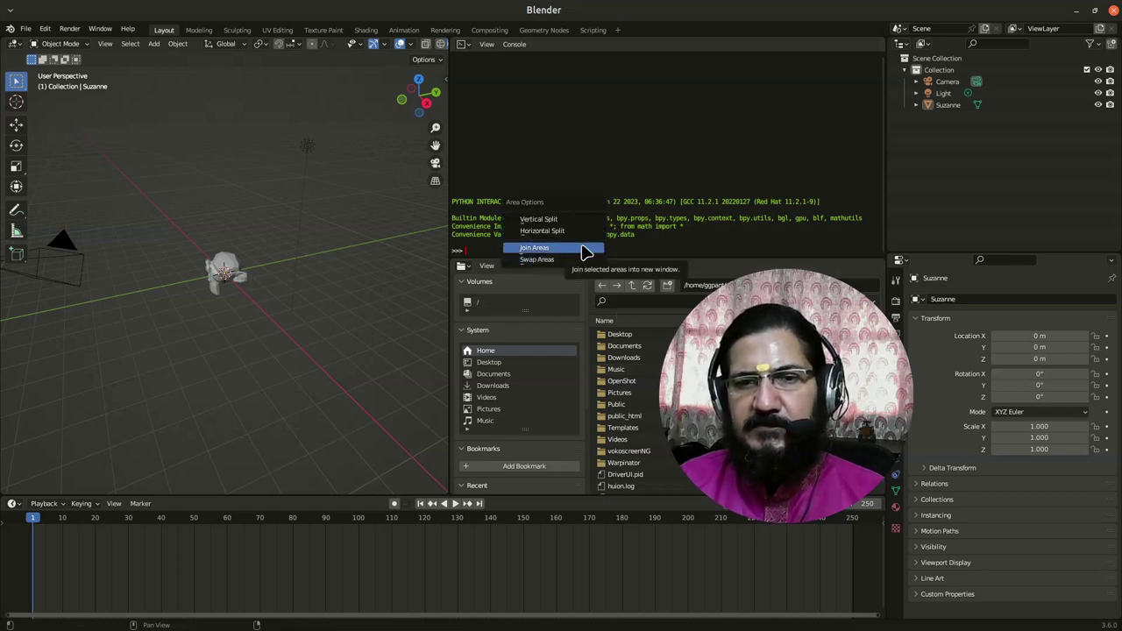
left_click(582, 247)
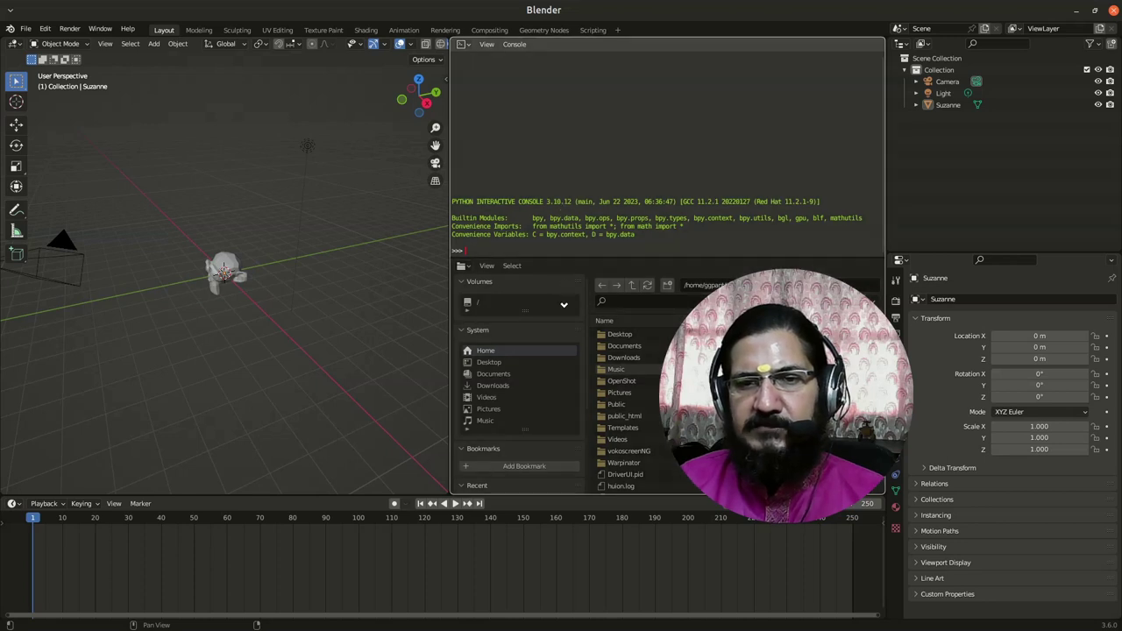
left_click_drag(561, 302, 564, 306)
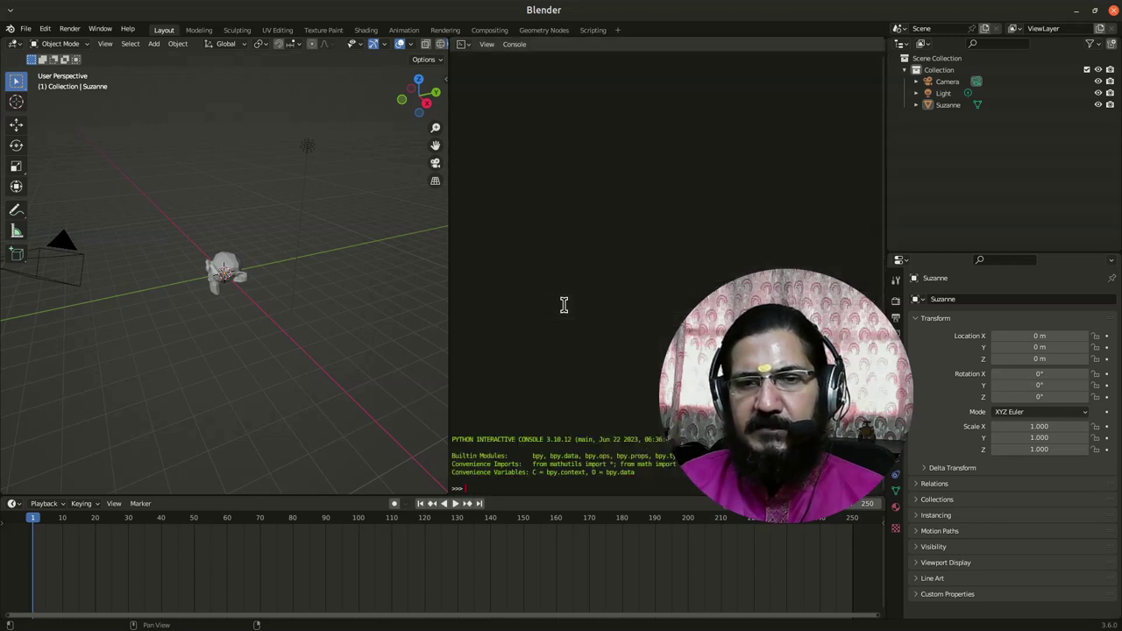
Merge the console over the left viewport's space, then switch that area to 3D Viewport
right_click(448, 264)
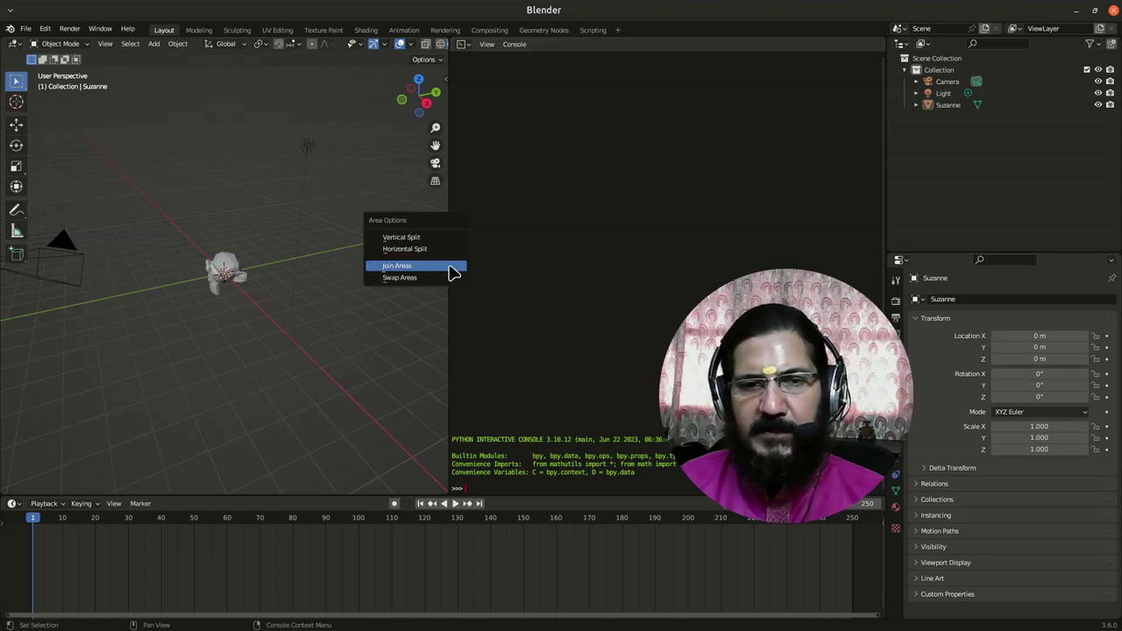
left_click(439, 270)
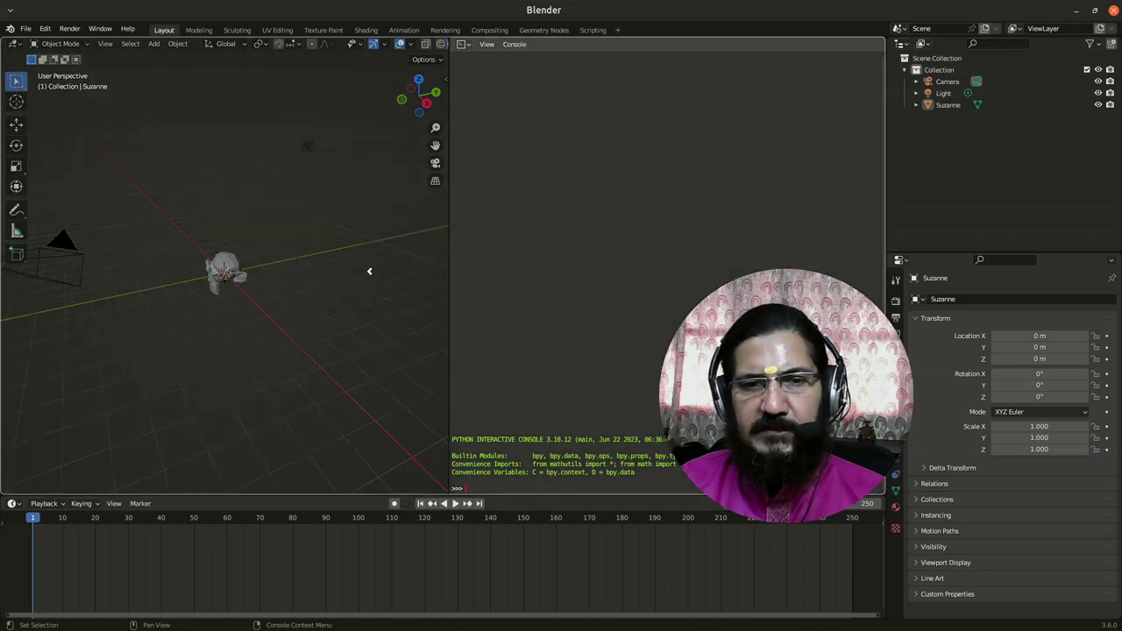
left_click(369, 270)
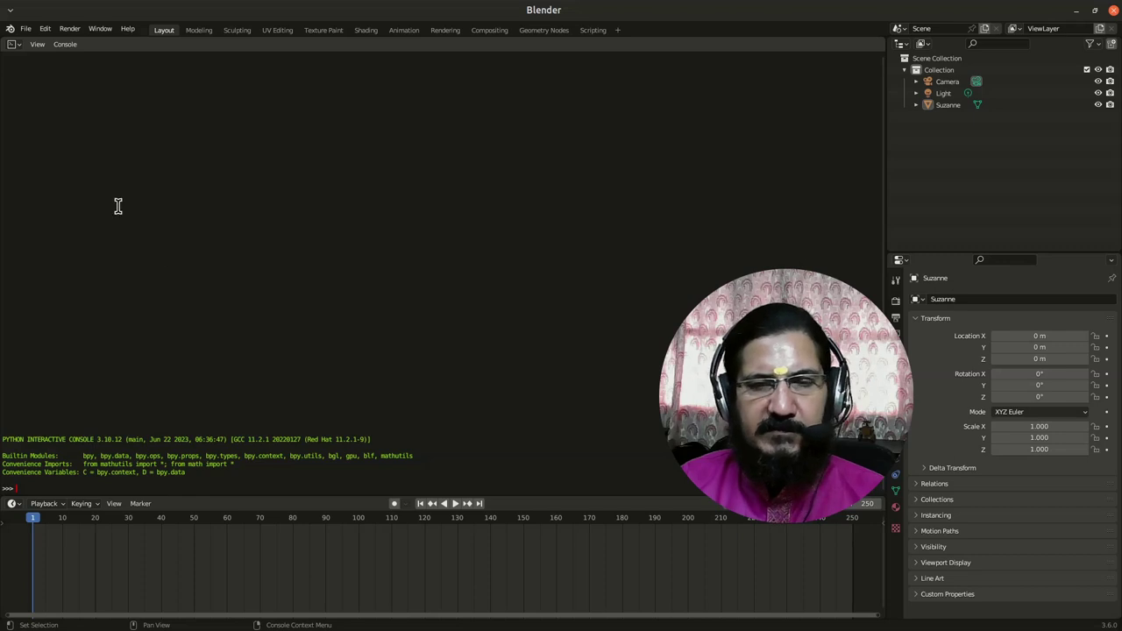
left_click(13, 45)
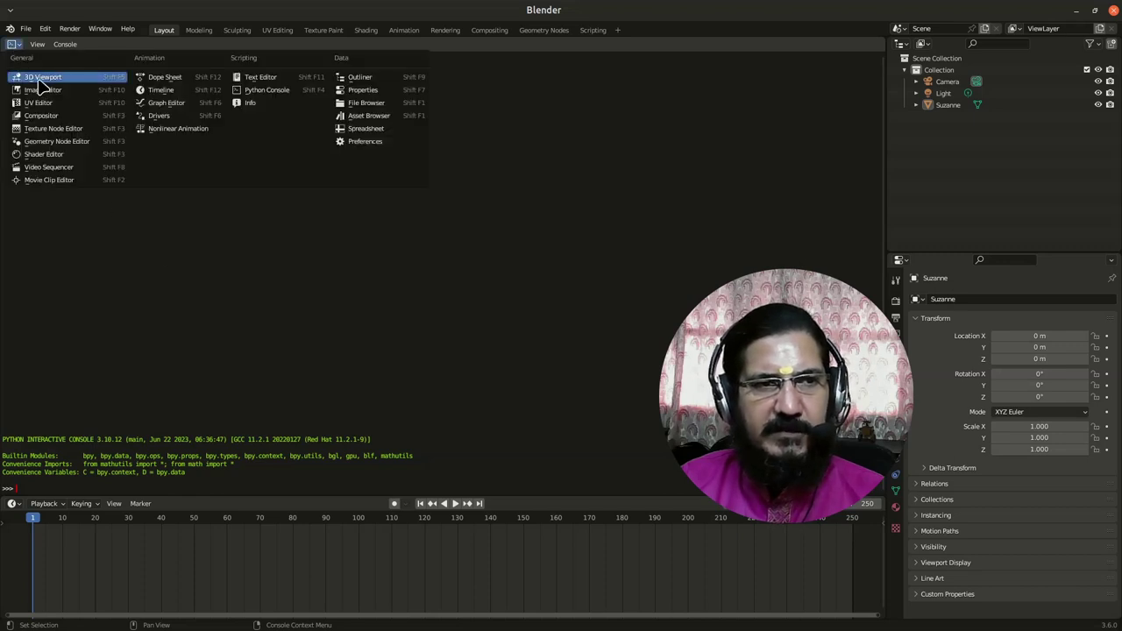
left_click(38, 79)
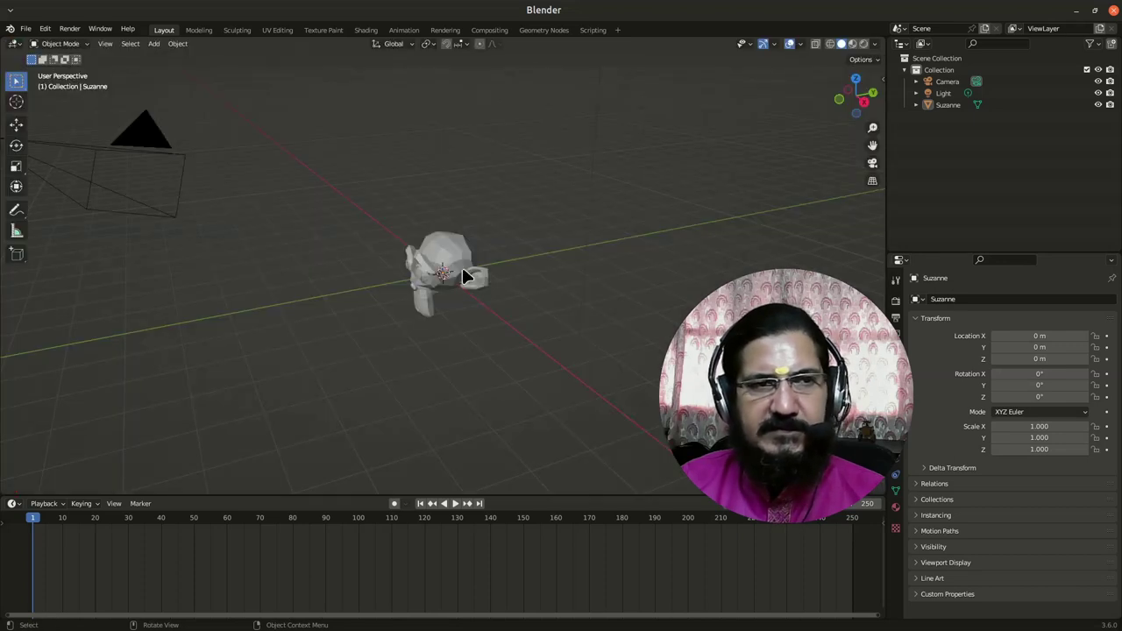
Switch the bottom timeline area to a Shader Editor and drag its top border up to enlarge it
left_click(14, 44)
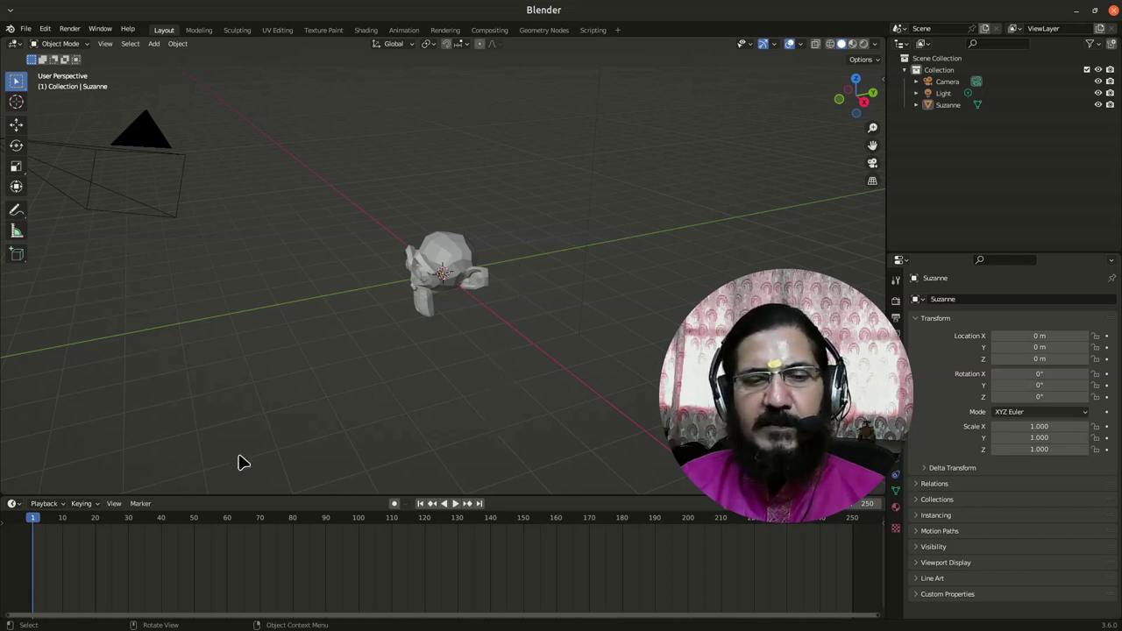
right_click(327, 494)
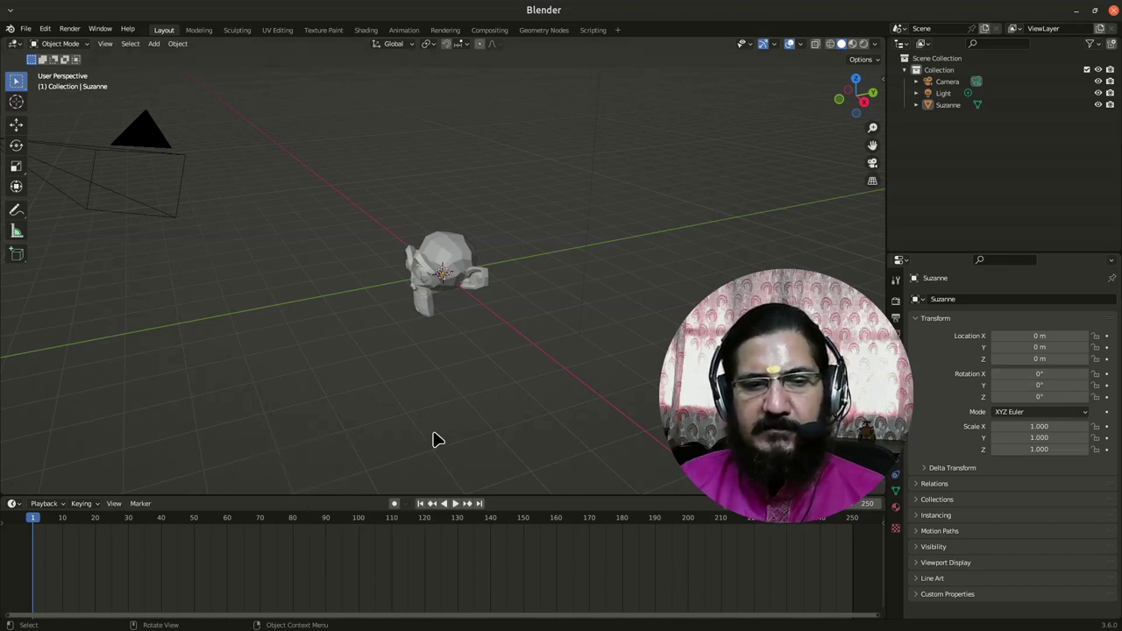
left_click(12, 504)
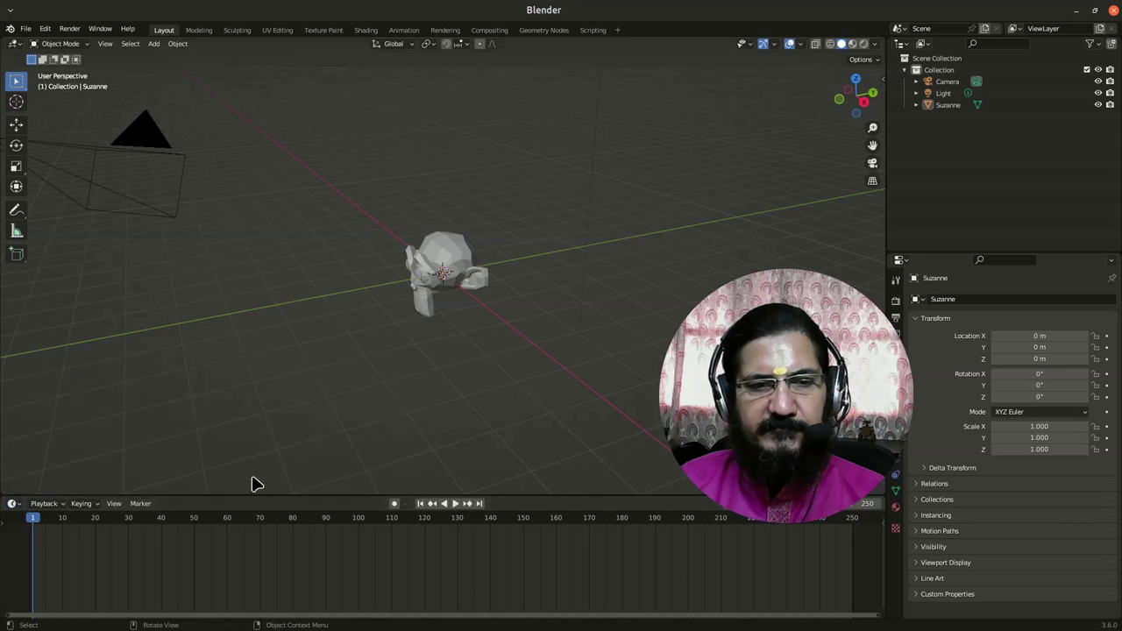
left_click(12, 504)
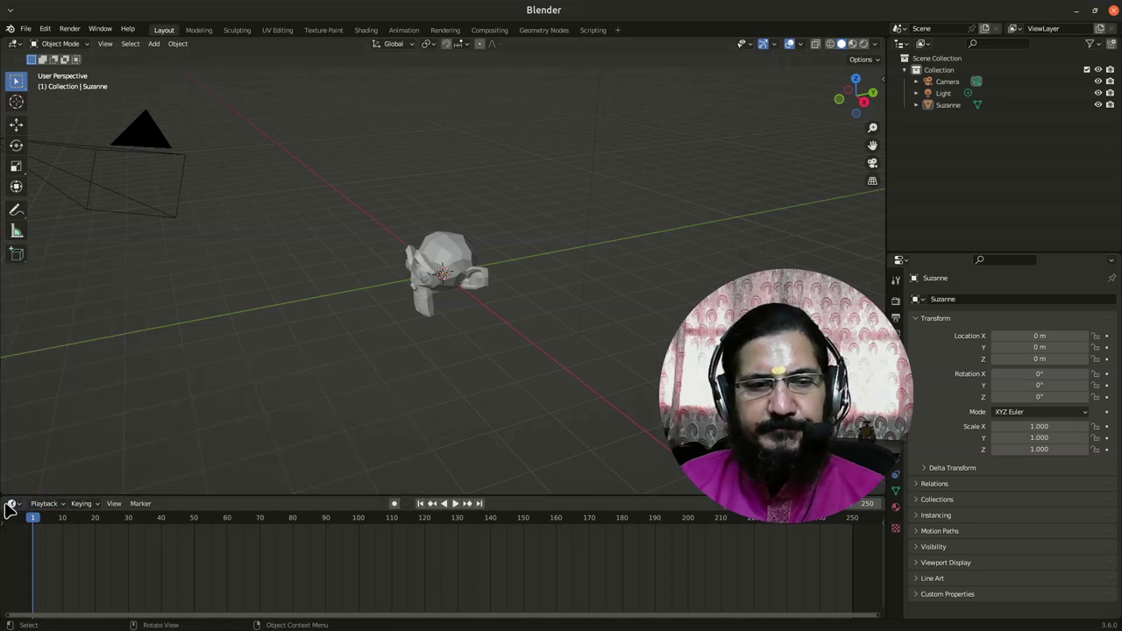
left_click(12, 503)
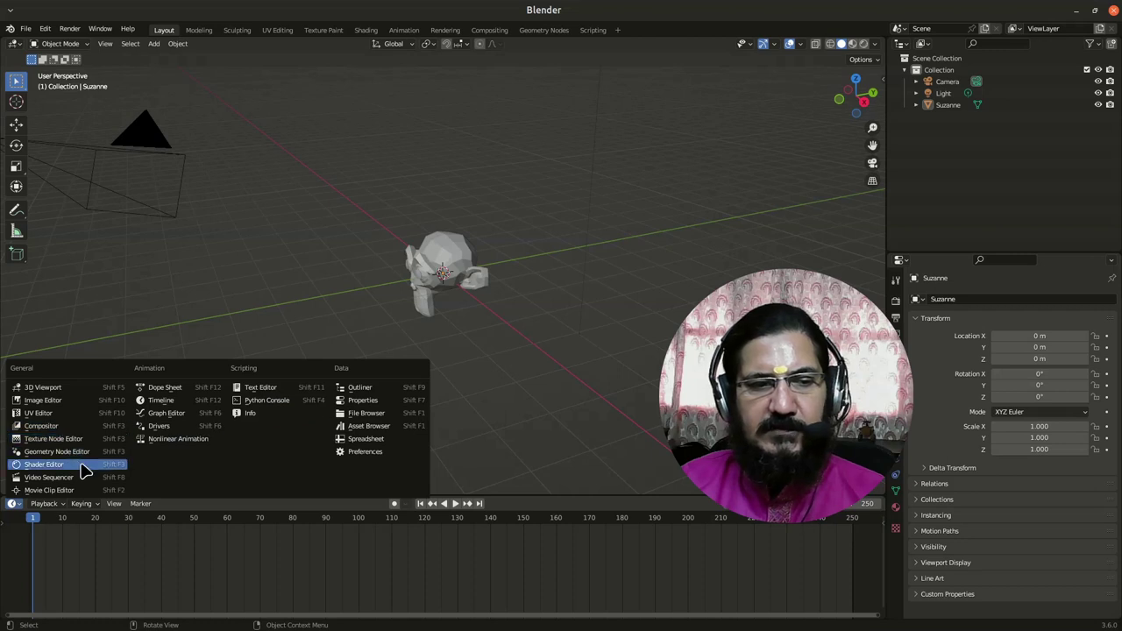
left_click(52, 465)
left_click_drag(268, 496, 254, 447)
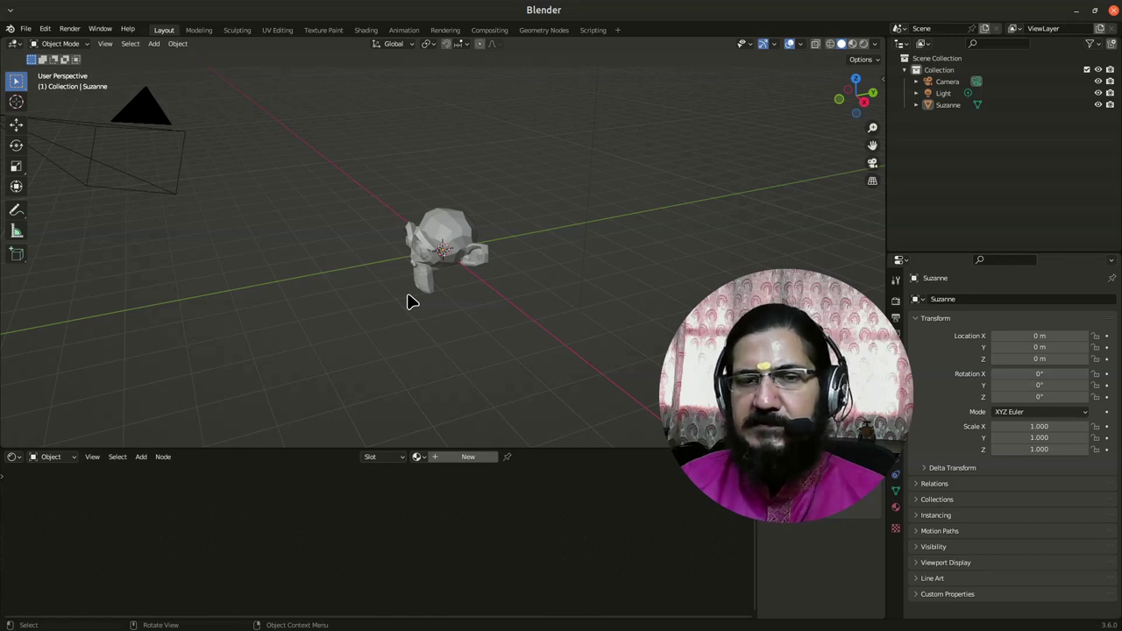
Orbit around Suzanne, then save this viewport-over-Shader-Editor layout via File > Defaults > Save Startup File
middle_click_drag(363, 325, 348, 300)
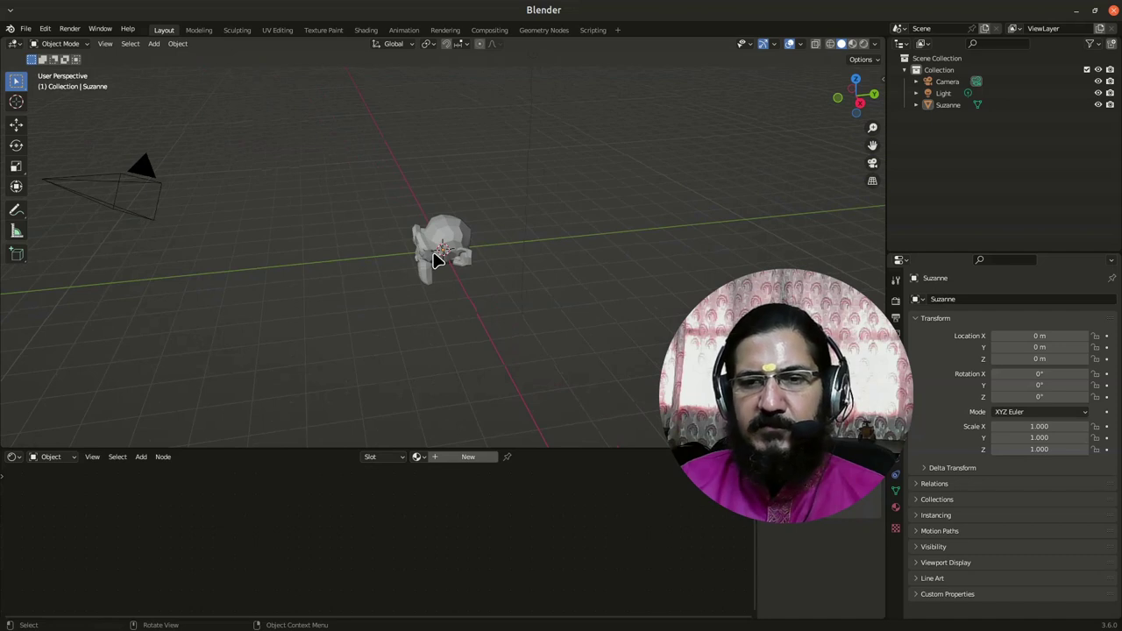
middle_click_drag(429, 260, 341, 328)
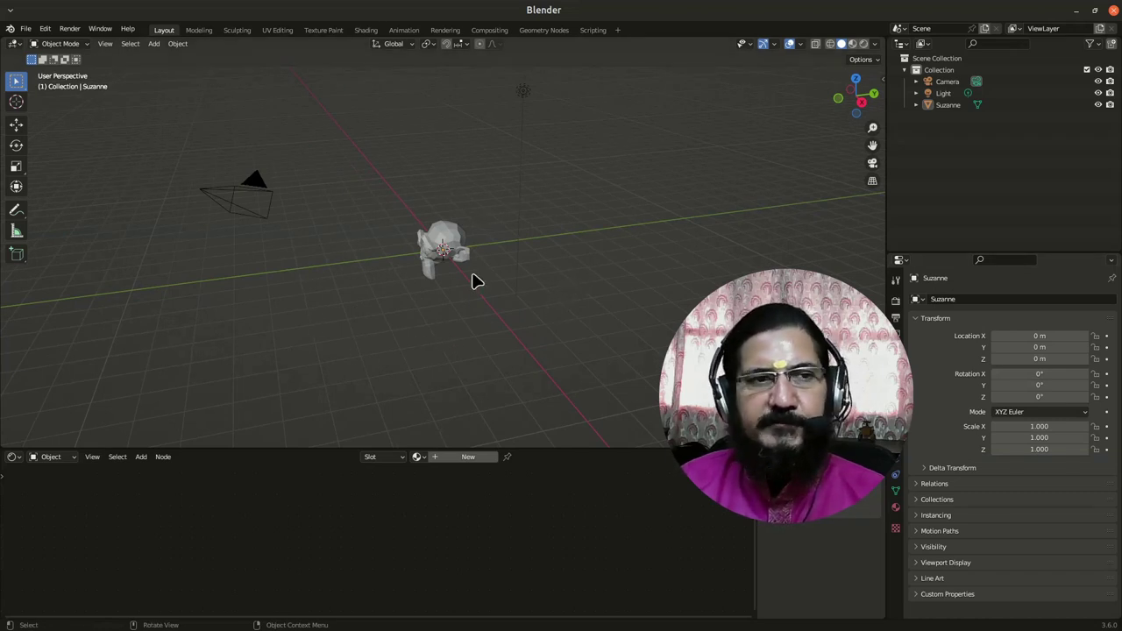
left_click(27, 30)
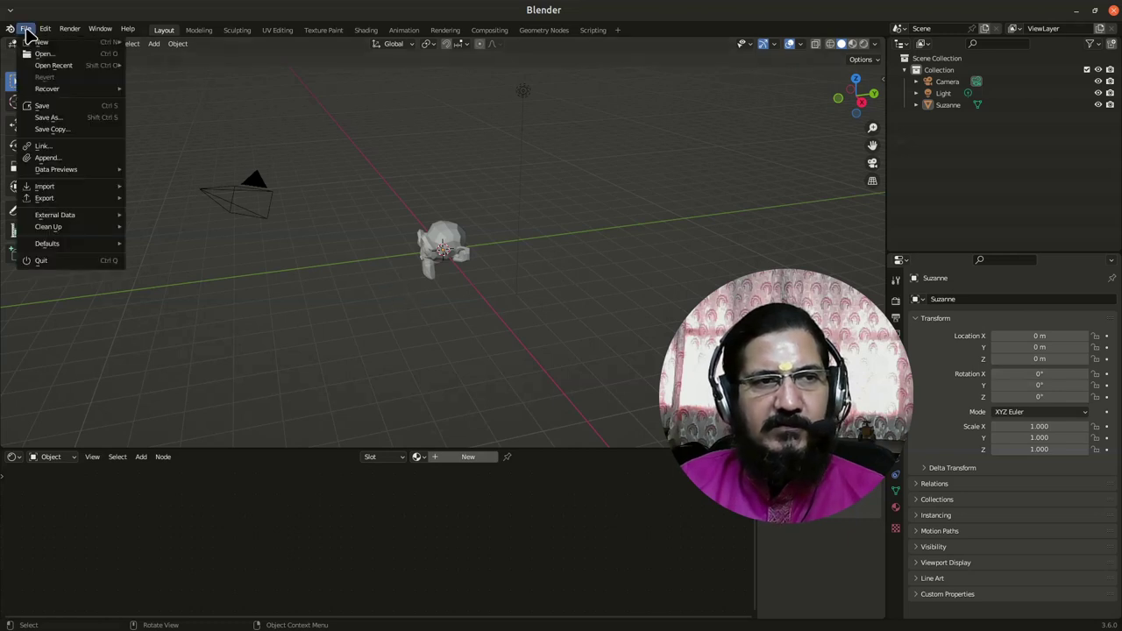
mouse_move(76, 247)
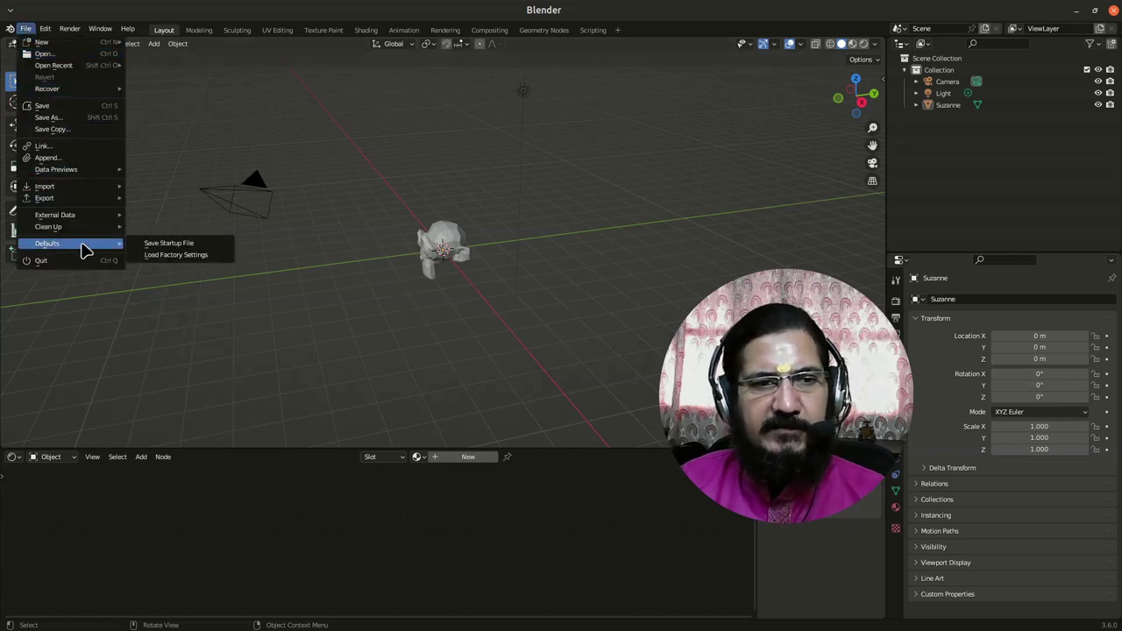
left_click(153, 246)
left_click(155, 245)
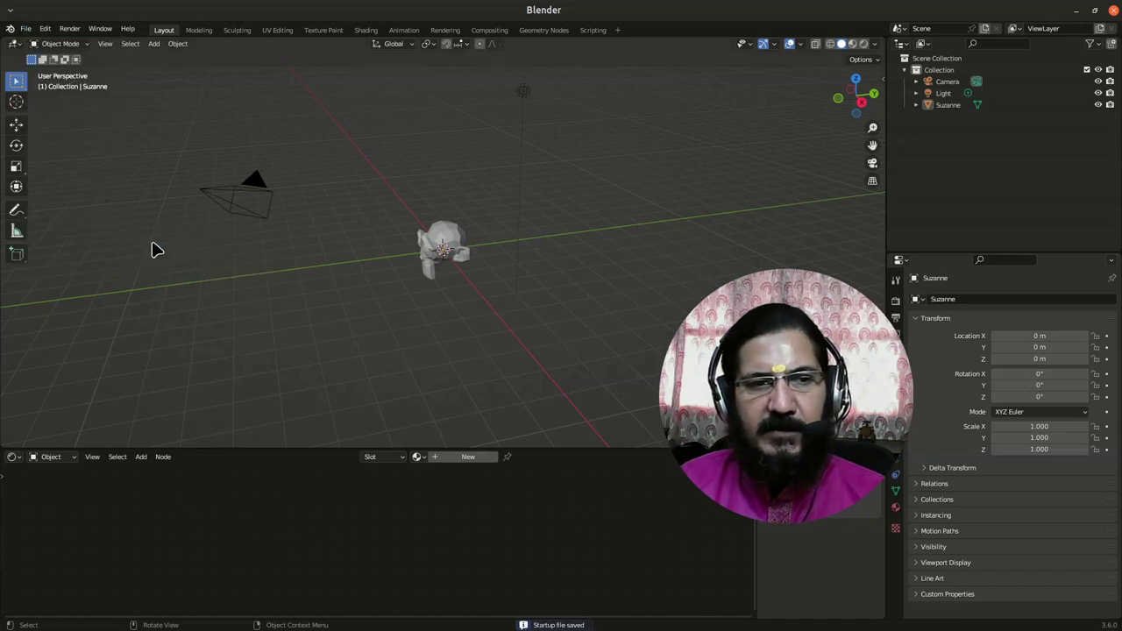
Close Blender, relaunch it, and dismiss the splash screen
left_click(1114, 11)
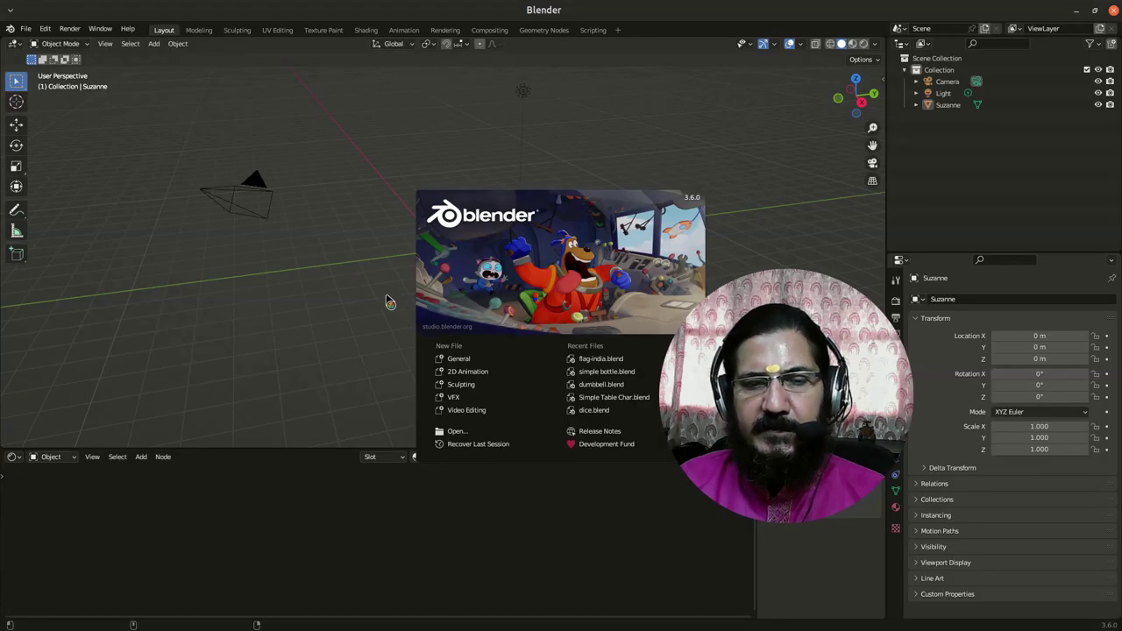
left_click(279, 333)
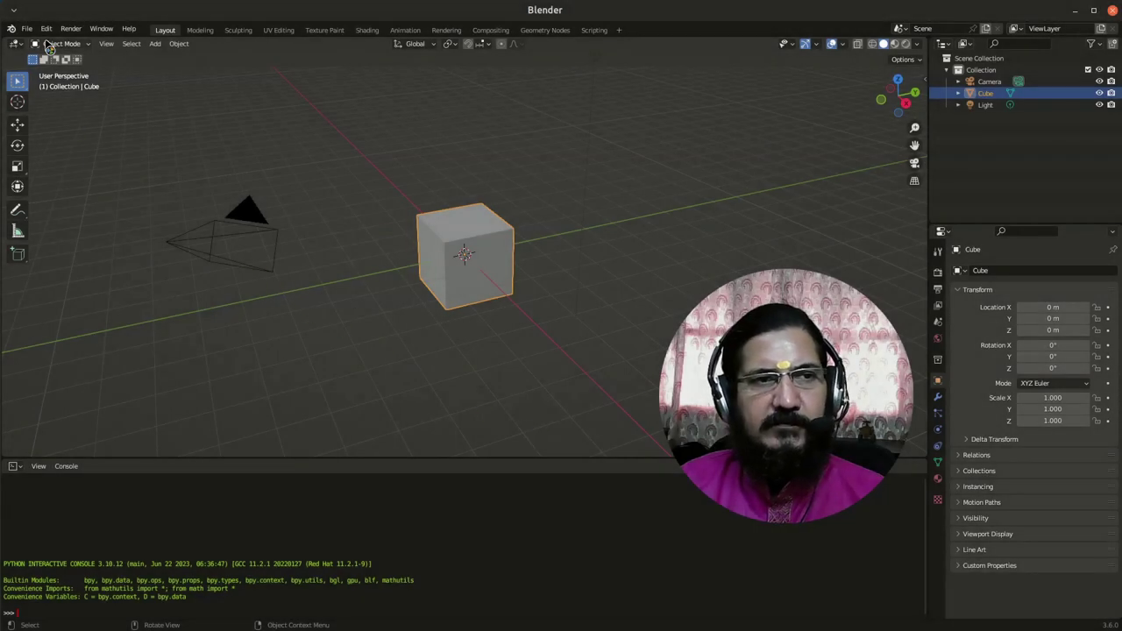
Load and confirm Factory Settings, then make the restored timeline slightly taller
left_click(27, 29)
mouse_move(76, 249)
left_click(156, 255)
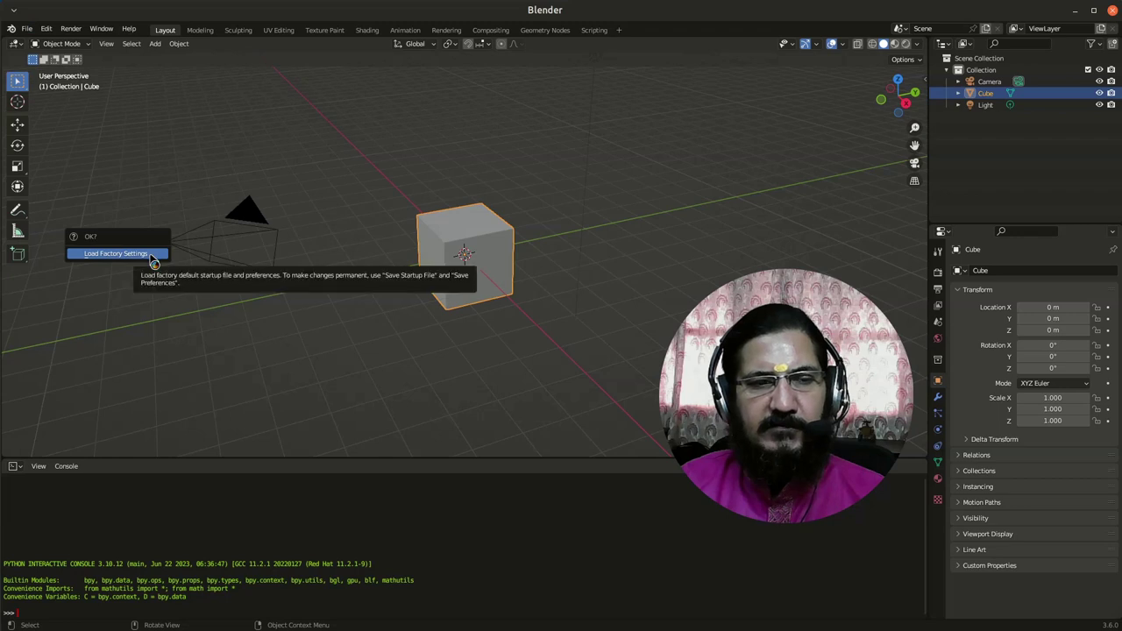
left_click(153, 261)
left_click_drag(279, 576, 277, 553)
Save the factory default layout as the startup file and confirm
left_click(27, 29)
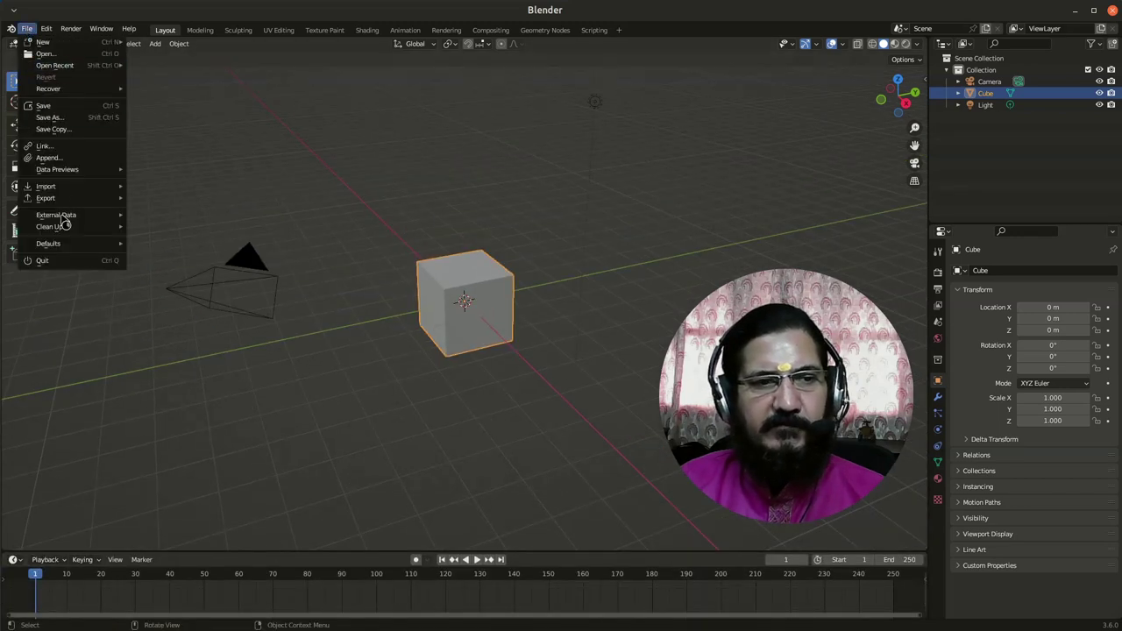
mouse_move(78, 254)
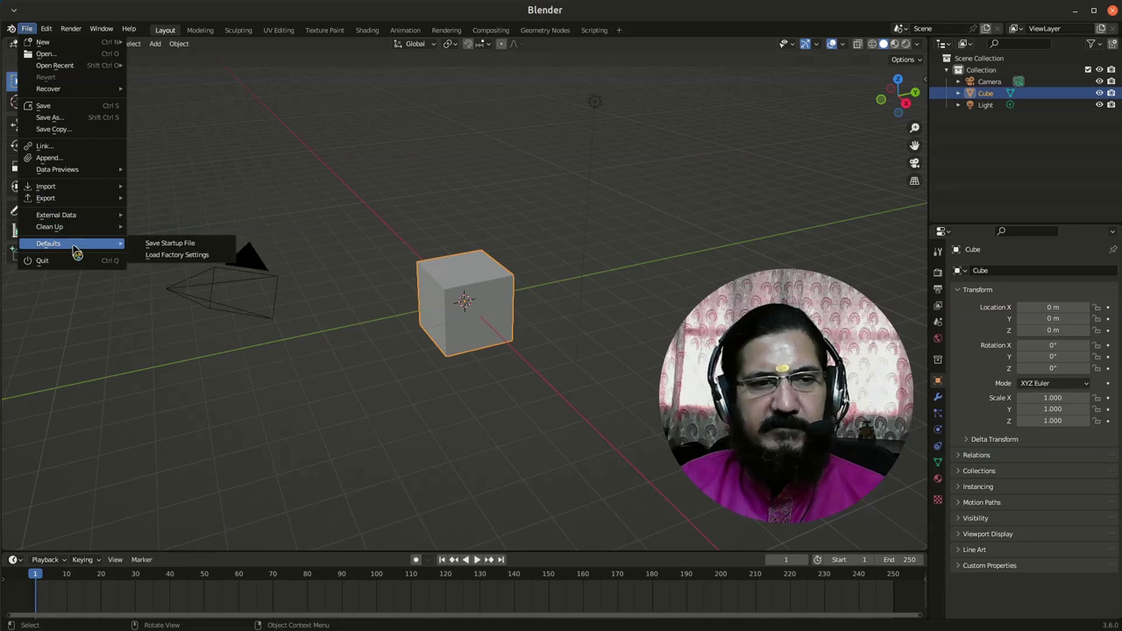
left_click(187, 244)
left_click(188, 245)
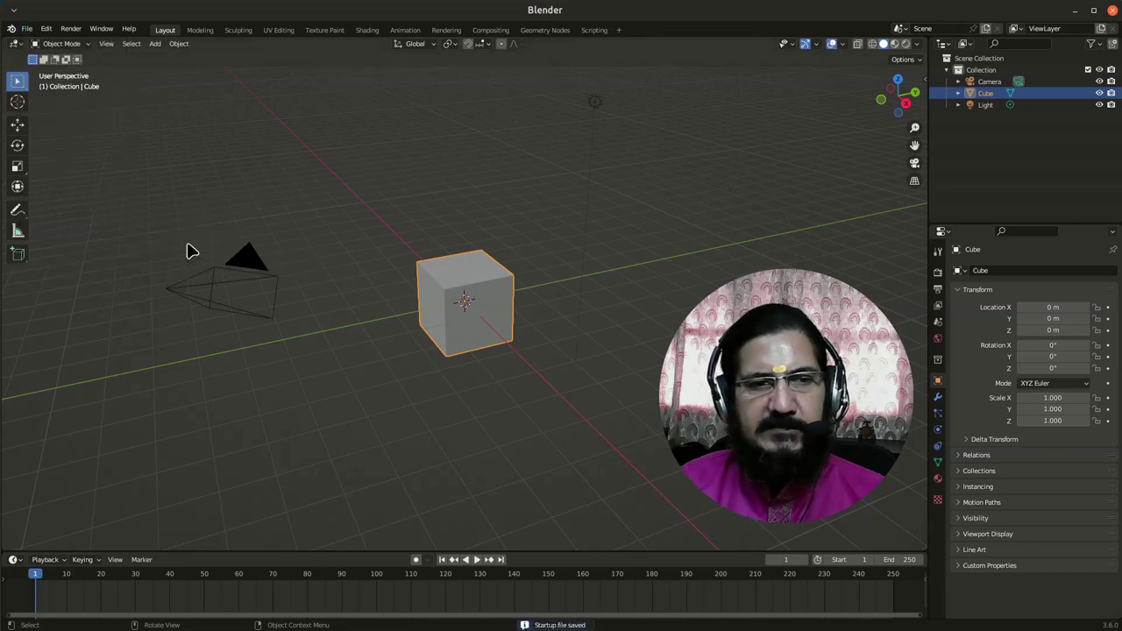
Quit Blender from the File menu, relaunch it, and dismiss the splash screen
left_click(28, 28)
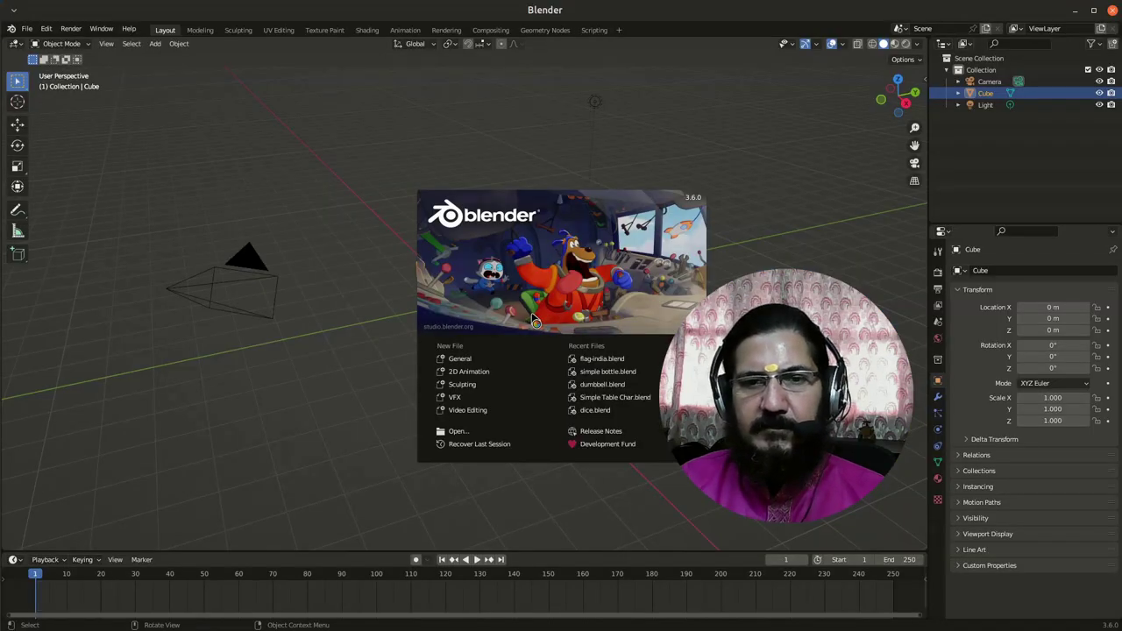
left_click(307, 430)
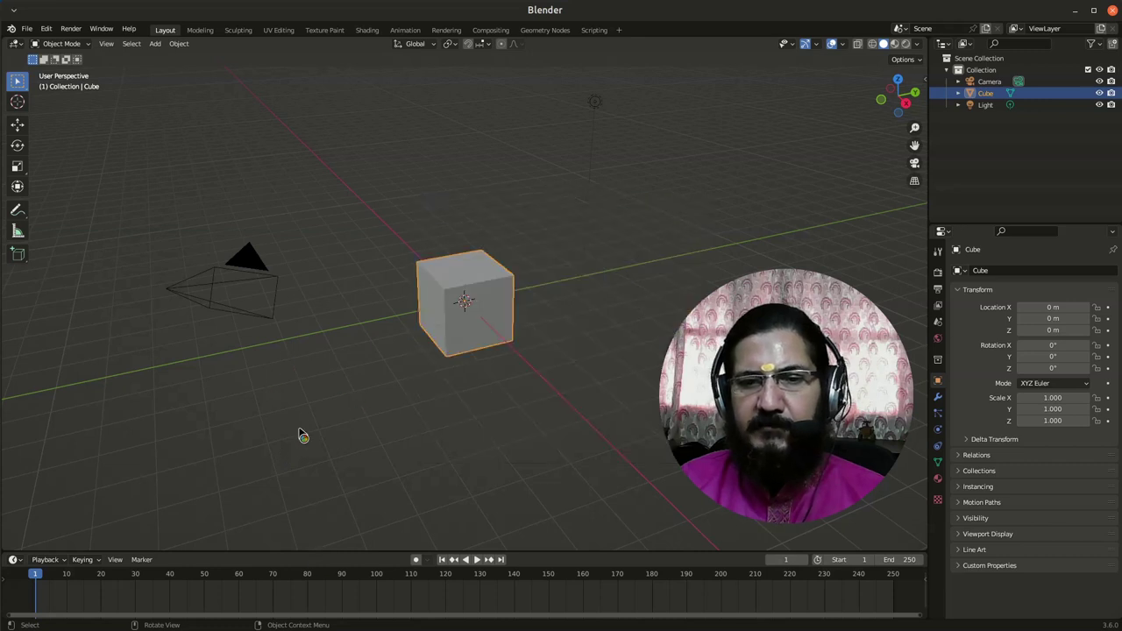